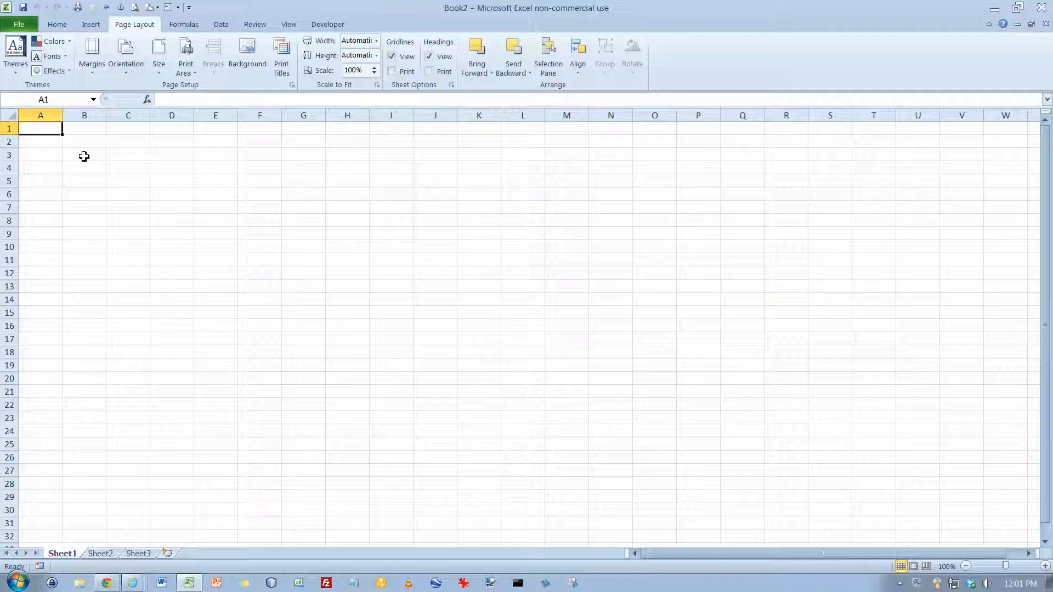
- Enter the title "Texas Spectrum Wireless" in A1 and the subtitle "Car Products Inventory" in A2
{"action": "type", "text": "Tex"}
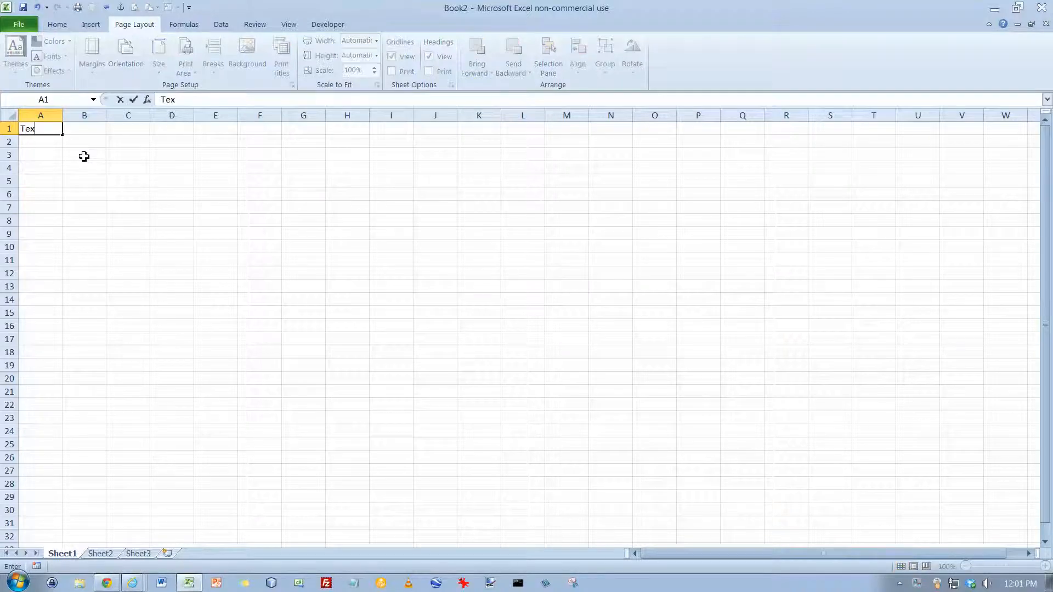
{"action": "type", "text": "as Spectrum Wireless"}
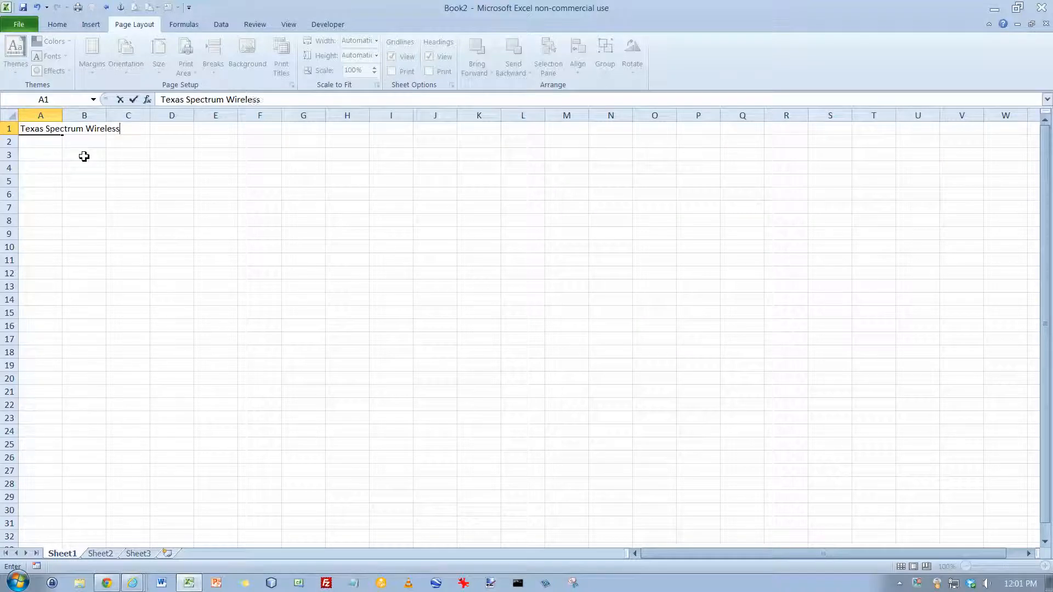
{"action": "key", "text": "Return"}
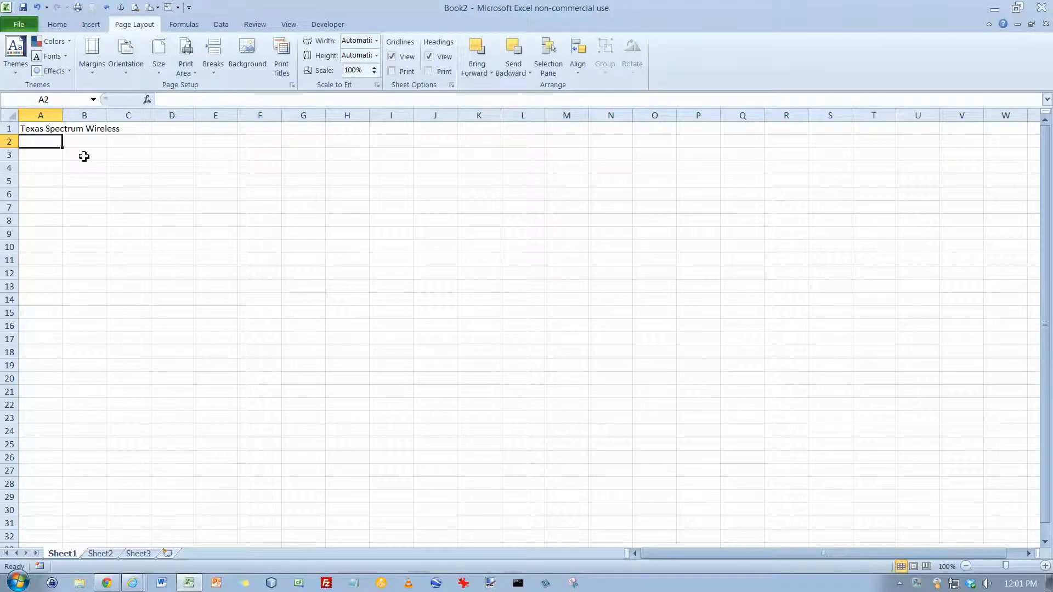
{"action": "type", "text": "Car Products"}
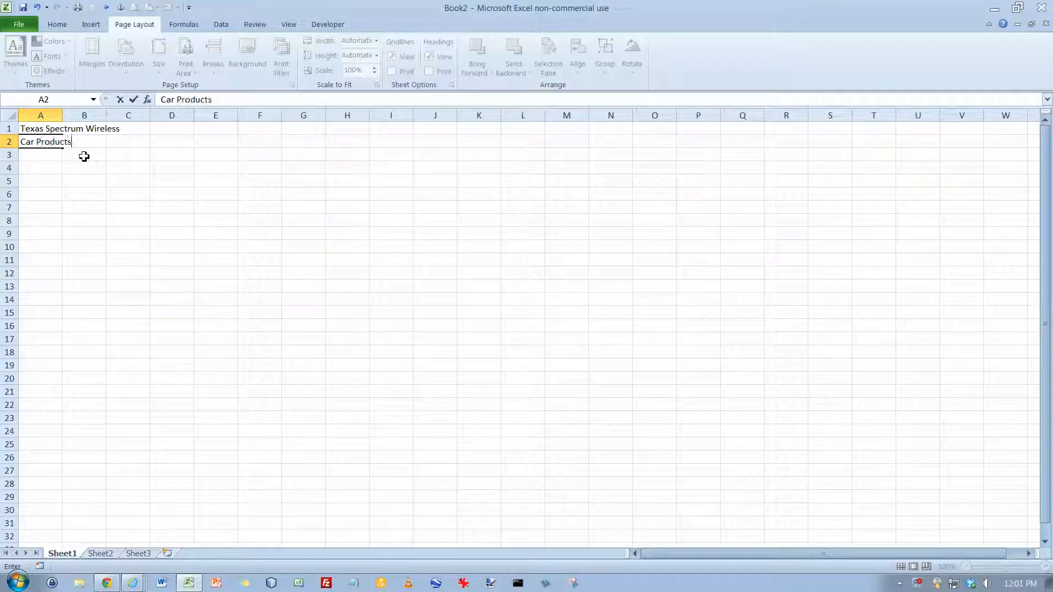
{"action": "type", "text": " Inventory"}
{"action": "key", "text": "Return"}
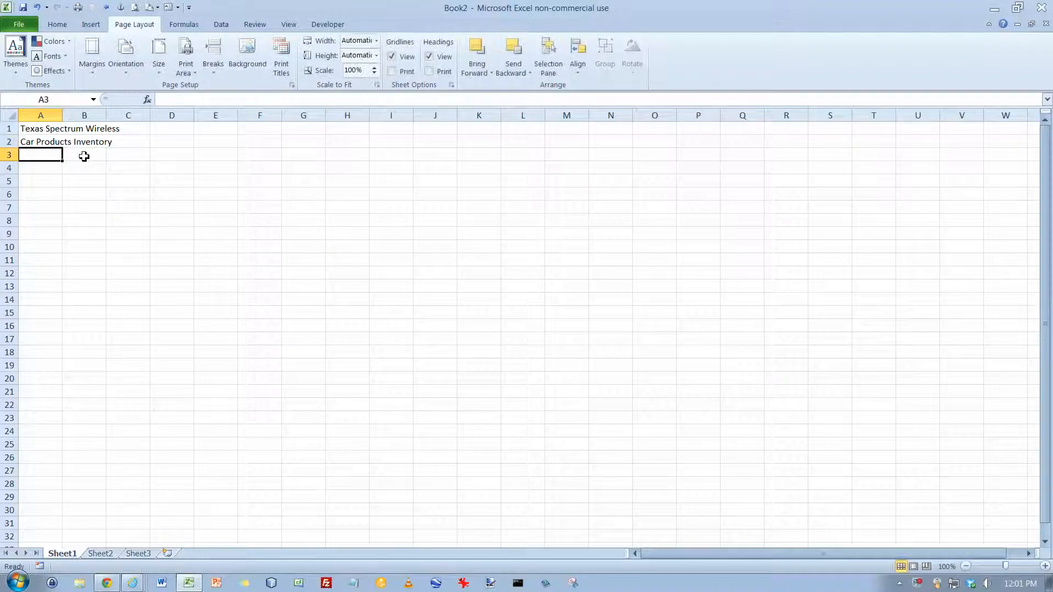
- Save the workbook in the chapter_01 folder, naming it with the author's last and first name followed by _1B_Car_Products
{"action": "left_click", "coordinate": [24, 7]}
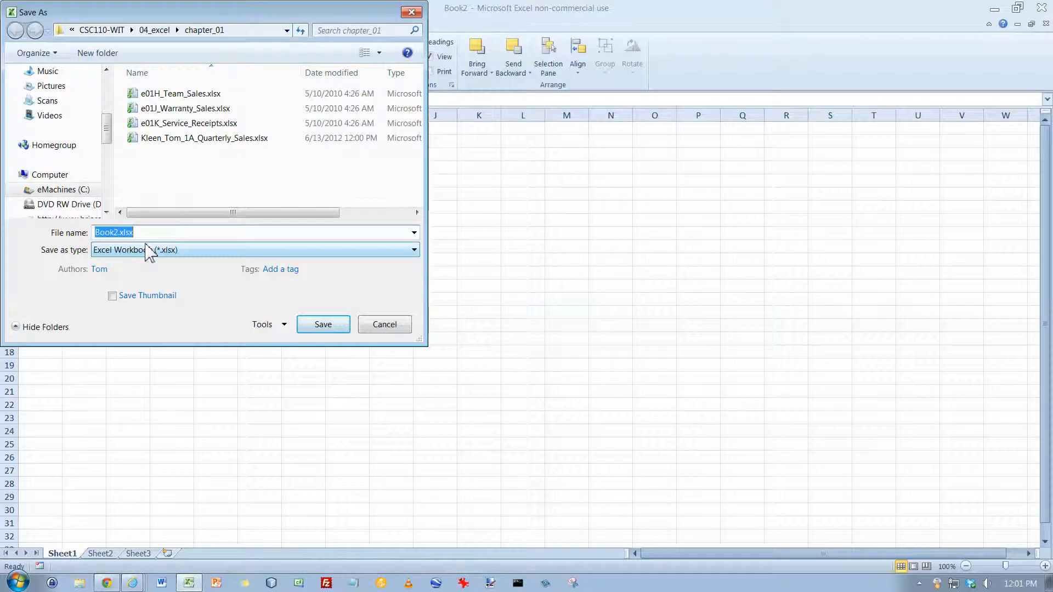
{"action": "type", "text": "Kleent_"}
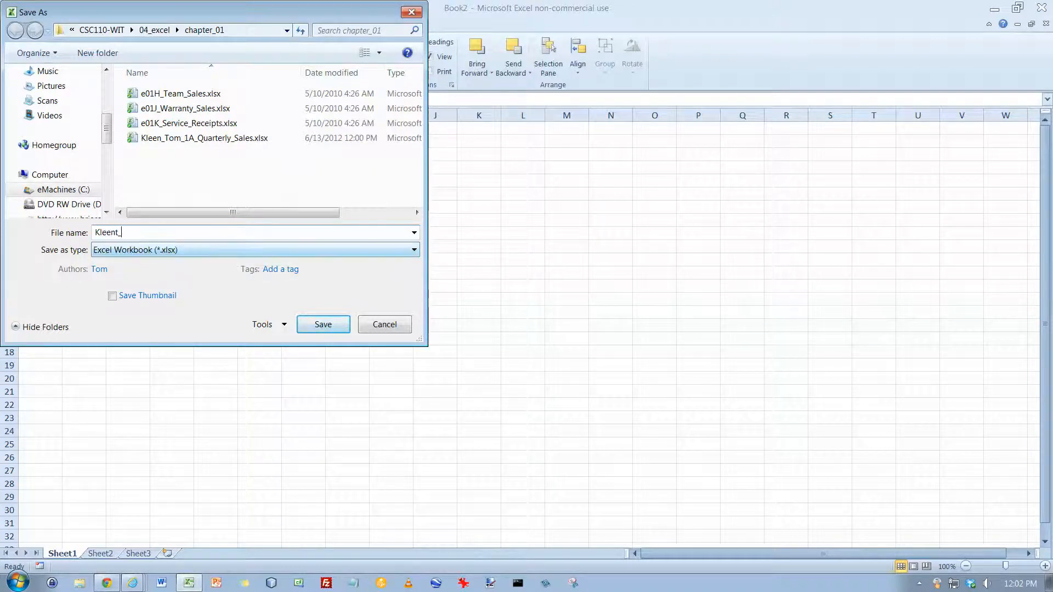
{"action": "key", "text": "BackSpace"}
{"action": "type", "text": "_Tom_"}
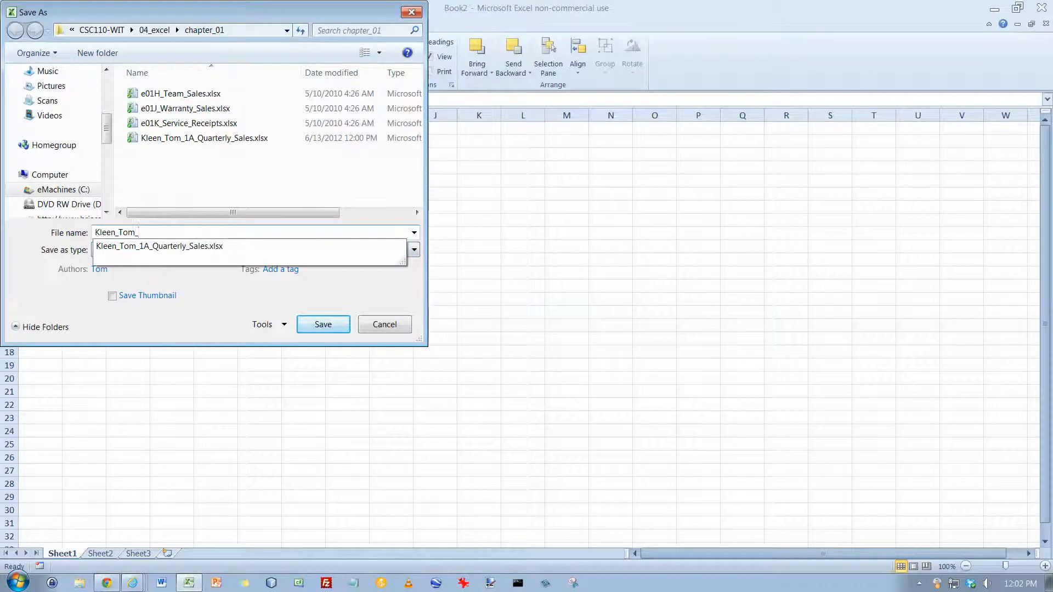
{"action": "type", "text": "1B_C"}
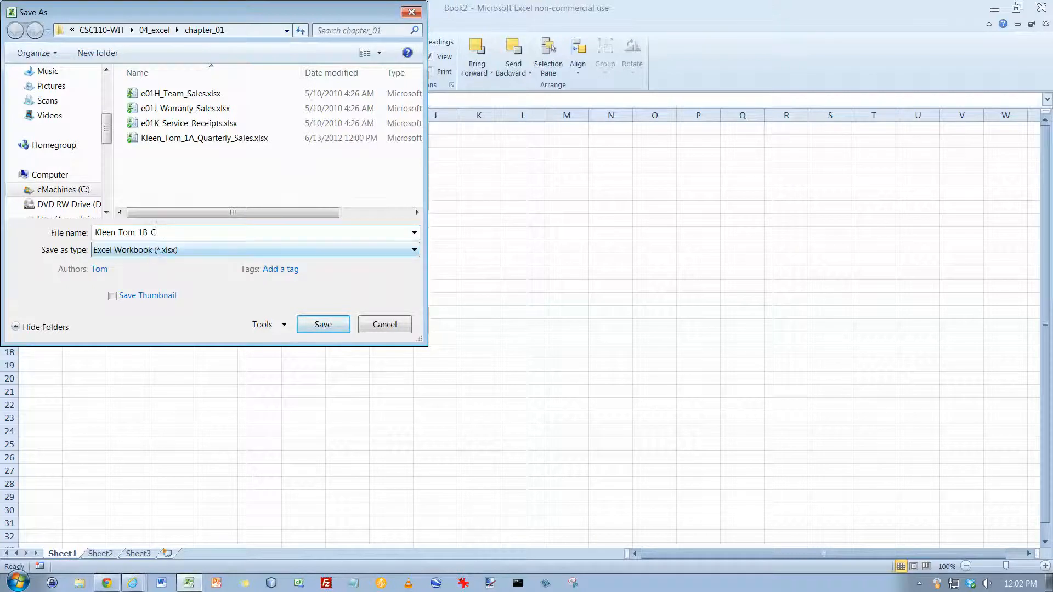
{"action": "type", "text": "ar_Products"}
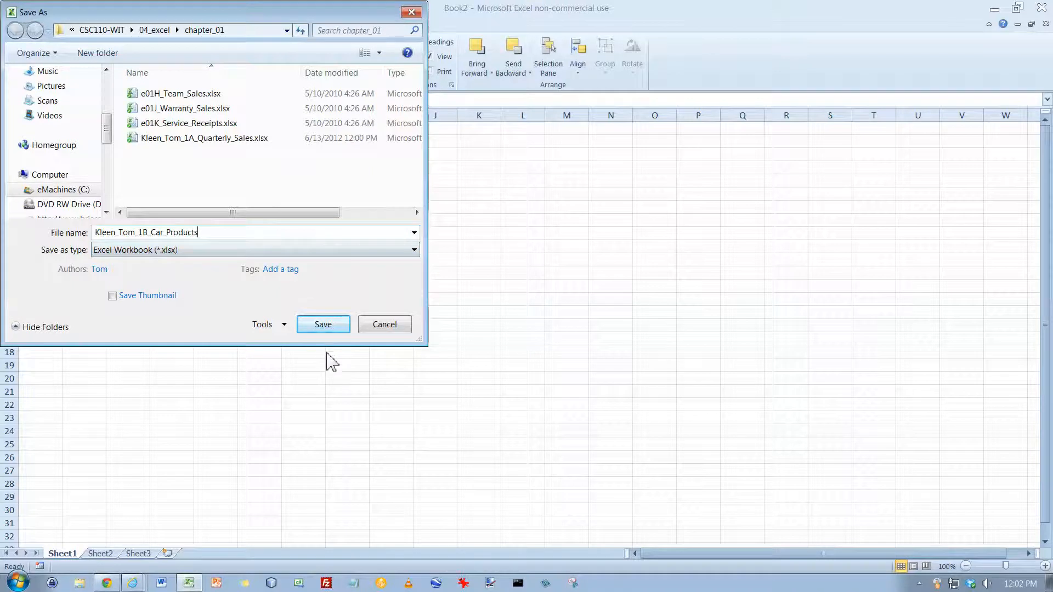
{"action": "left_click", "coordinate": [323, 325]}
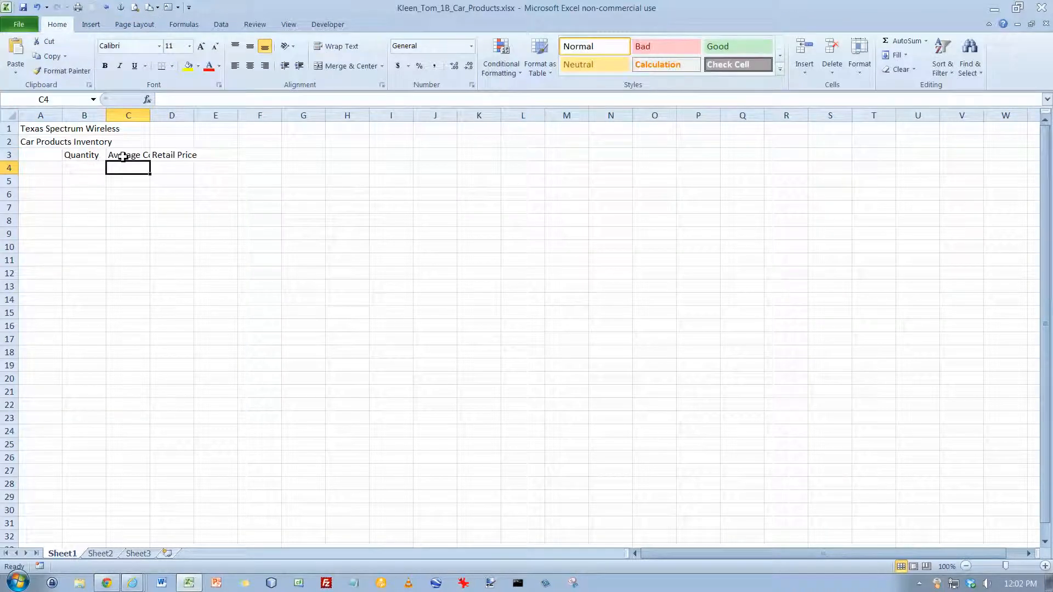
- Check the full Average Cost heading in C3 and select E3 for the next column heading
{"action": "left_click", "coordinate": [123, 157]}
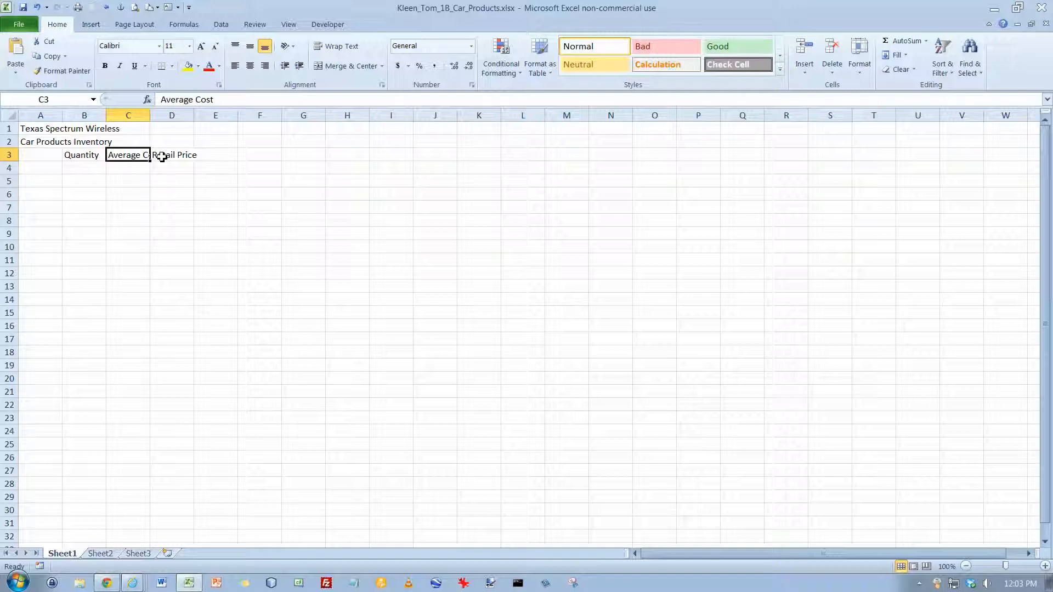
{"action": "left_click", "coordinate": [217, 155]}
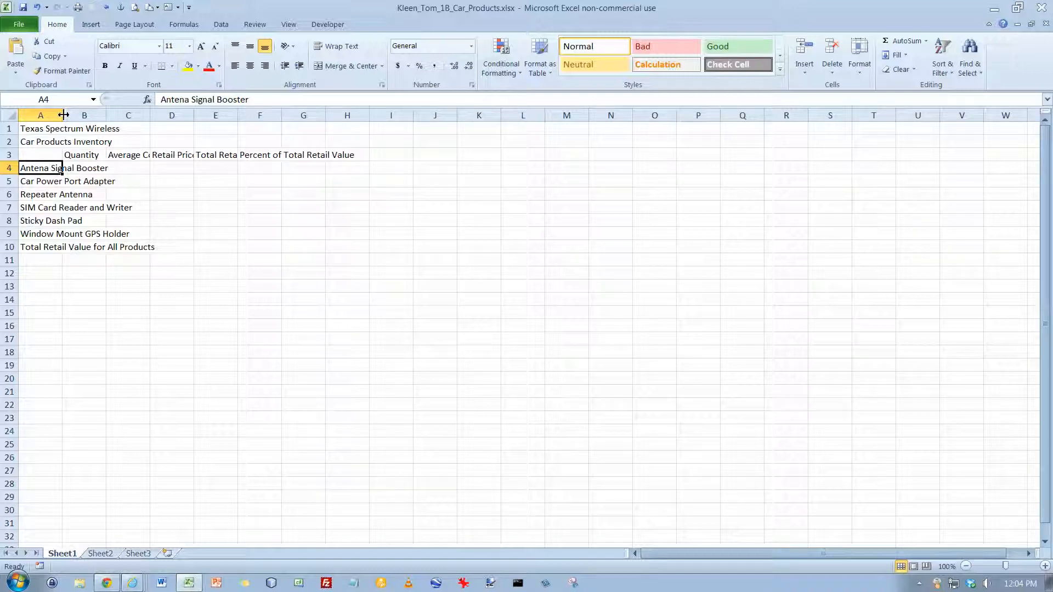
- Widen column A to 27.56 (255 pixels) to fit the product names
{"action": "left_click_drag", "start_coordinate": [63, 115], "coordinate": [159, 125]}
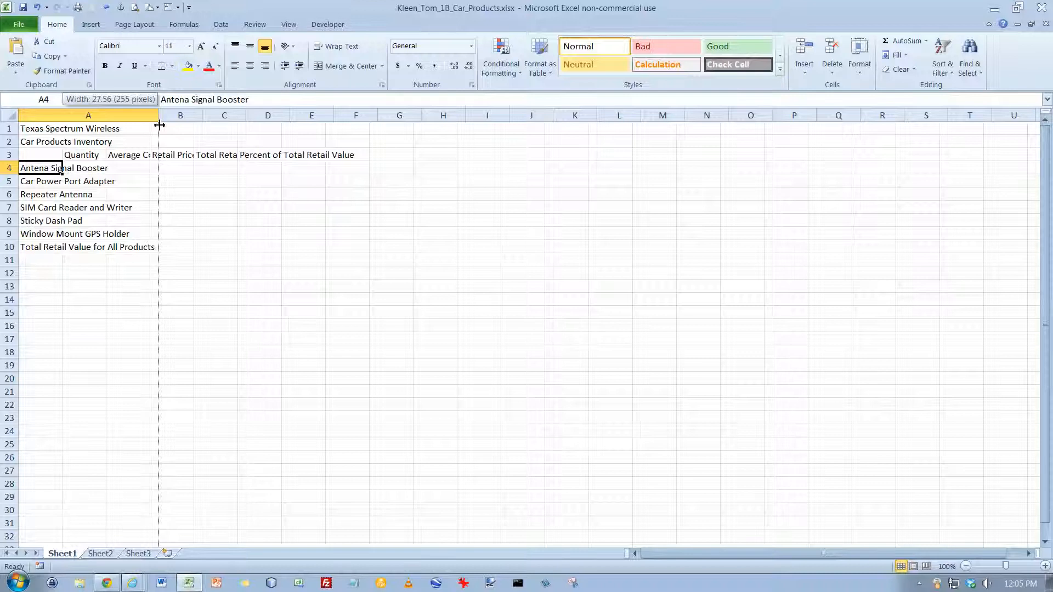
{"action": "left_click_drag", "start_coordinate": [159, 125], "coordinate": [160, 124]}
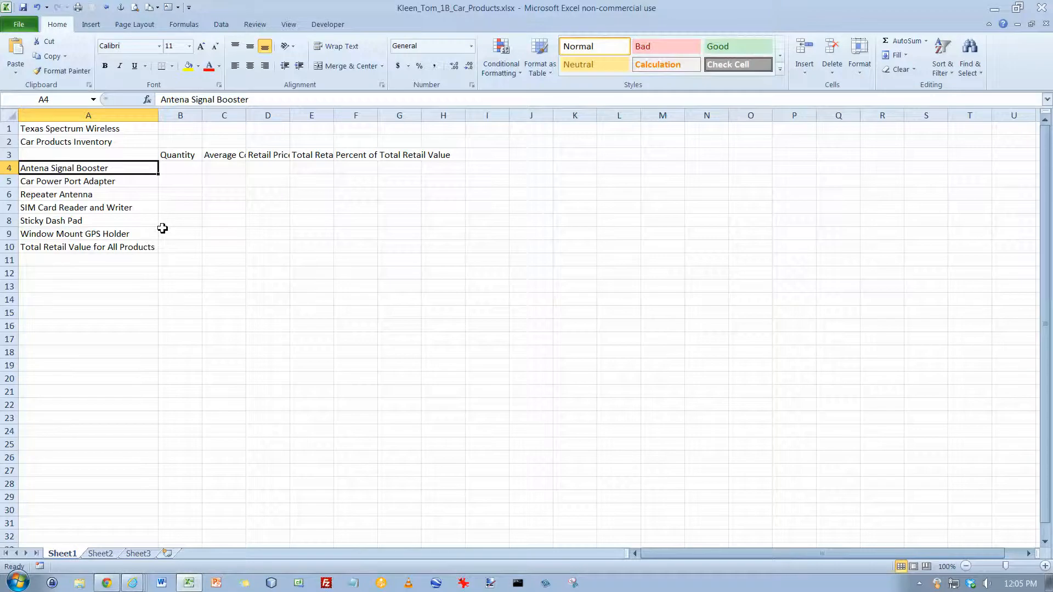
- Merge and center the title across A1:F1 and apply the Title cell style
{"action": "left_click_drag", "start_coordinate": [86, 127], "coordinate": [347, 127]}
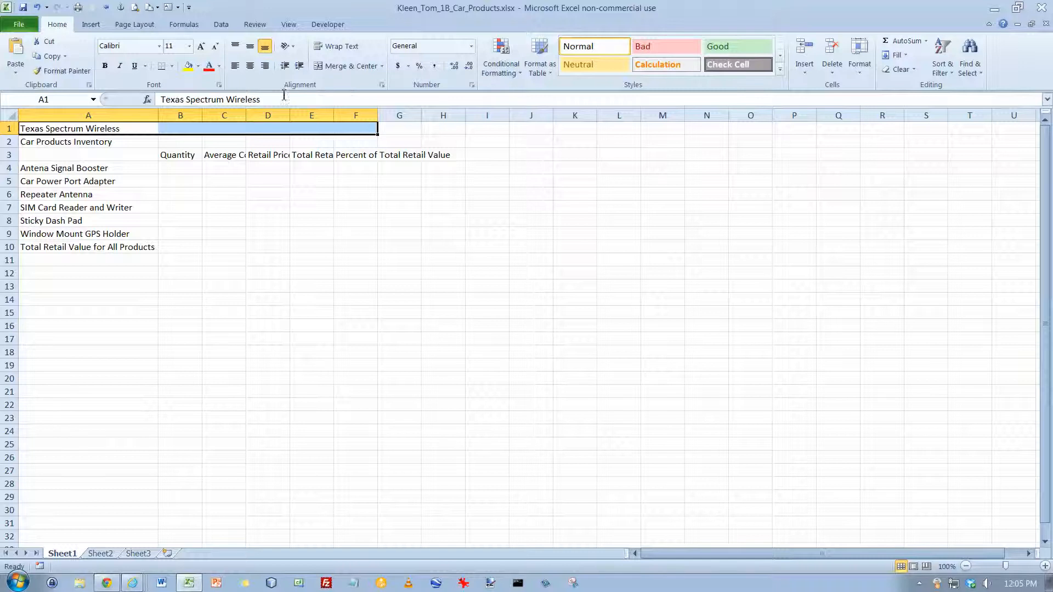
{"action": "left_click", "coordinate": [347, 67]}
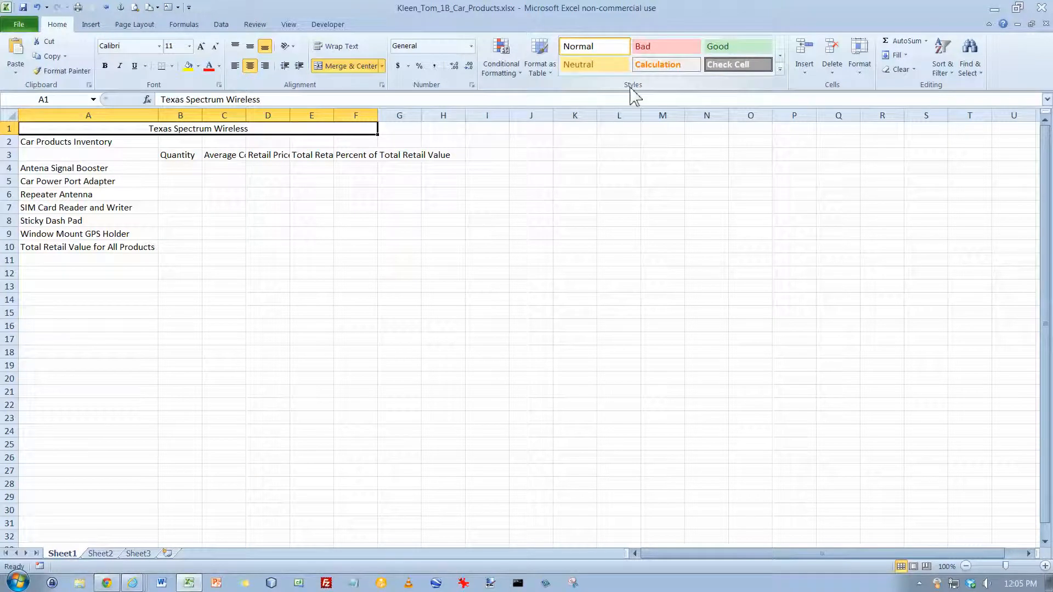
{"action": "left_click", "coordinate": [779, 69]}
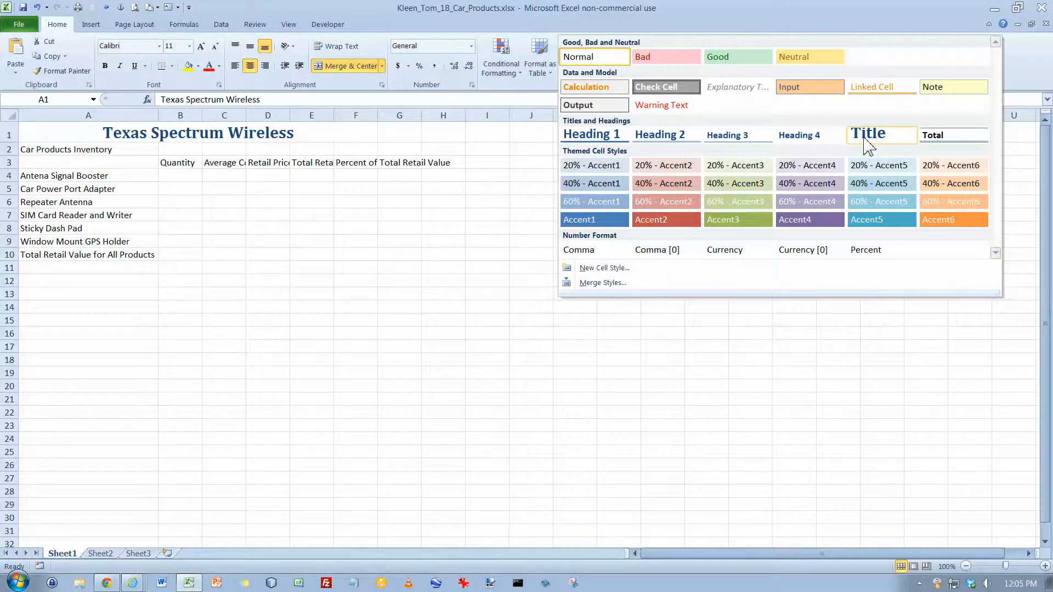
{"action": "left_click", "coordinate": [868, 146]}
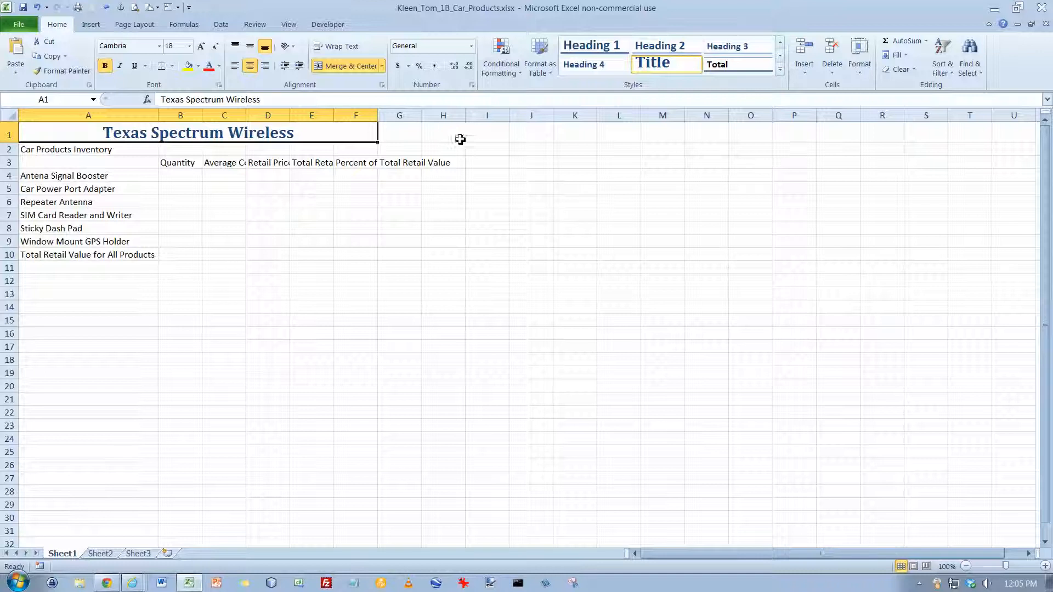
- Apply the Heading 1 cell style to A2:F2 and merge and center the subtitle across that range
{"action": "left_click", "coordinate": [63, 150]}
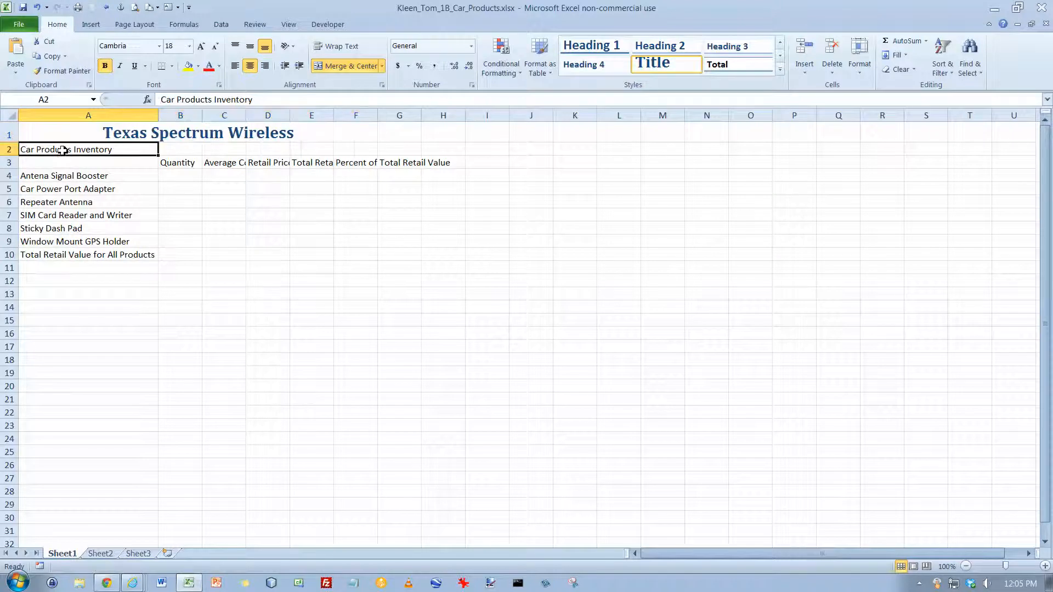
{"action": "left_click_drag", "start_coordinate": [63, 150], "coordinate": [349, 153]}
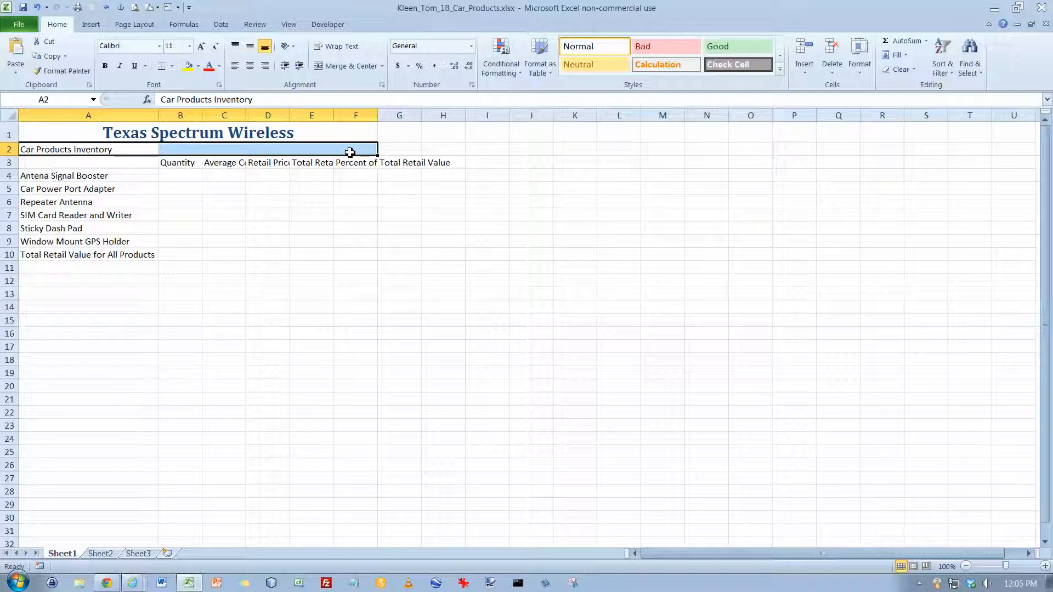
{"action": "left_click", "coordinate": [779, 69]}
{"action": "left_click", "coordinate": [610, 136]}
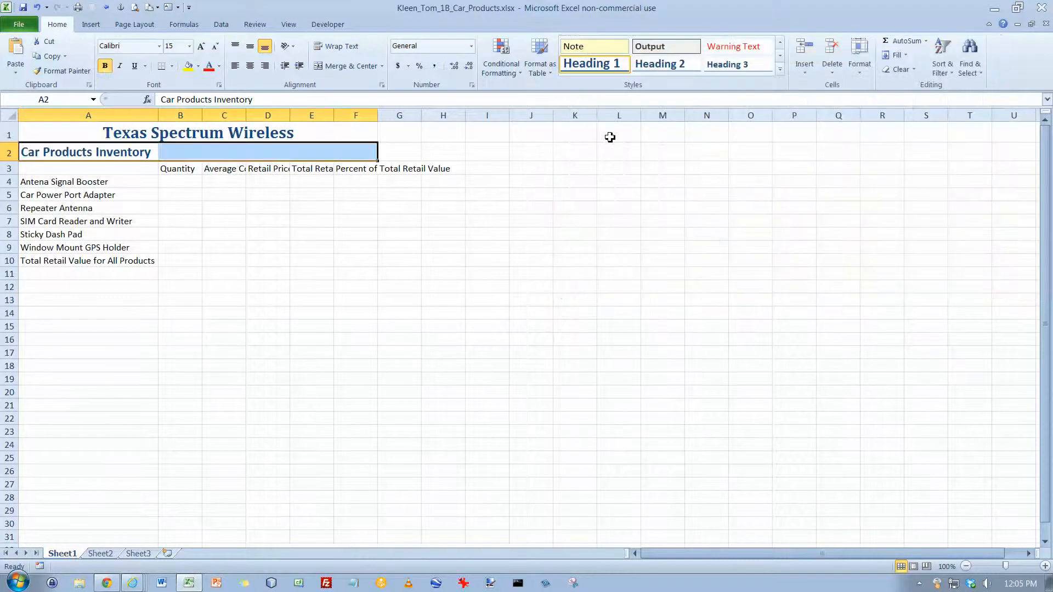
{"action": "left_click", "coordinate": [353, 67]}
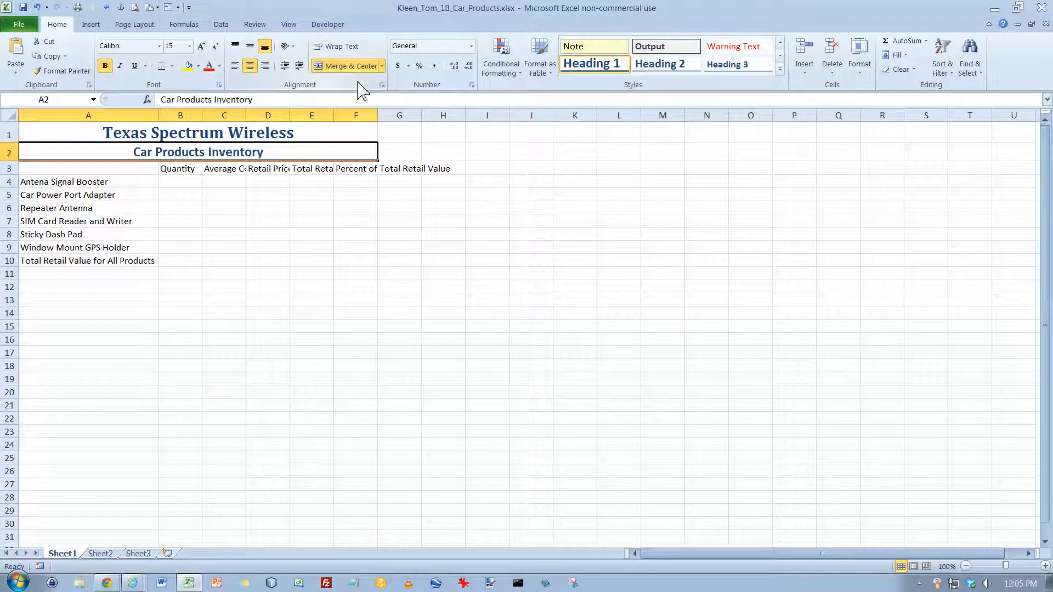
- Spell-check the sheet starting from A1, changing "Antena" to "Antenna"
{"action": "key", "text": "Up"}
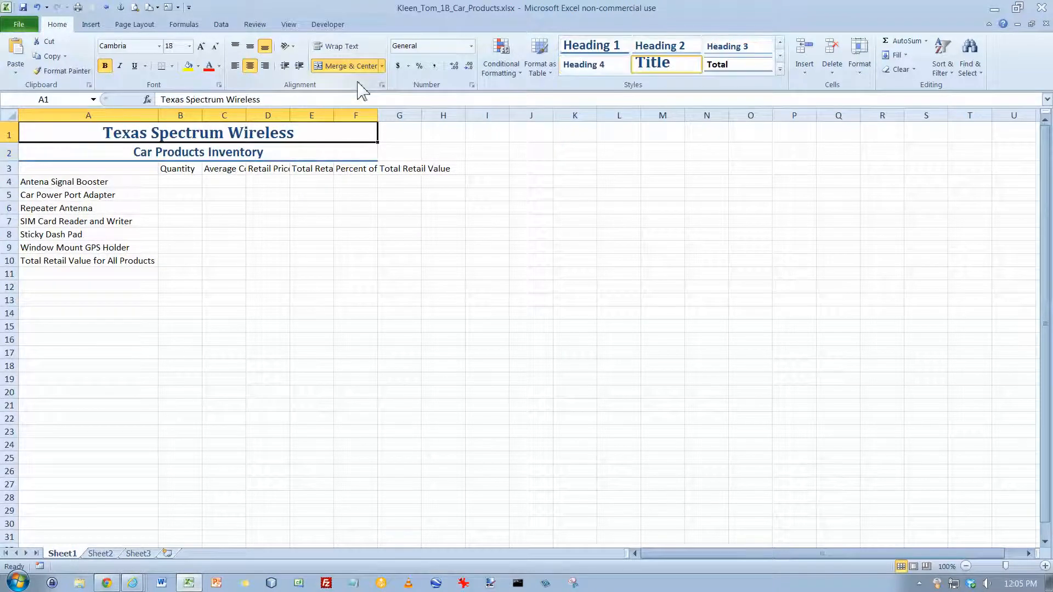
{"action": "left_click", "coordinate": [255, 24]}
{"action": "left_click", "coordinate": [15, 54]}
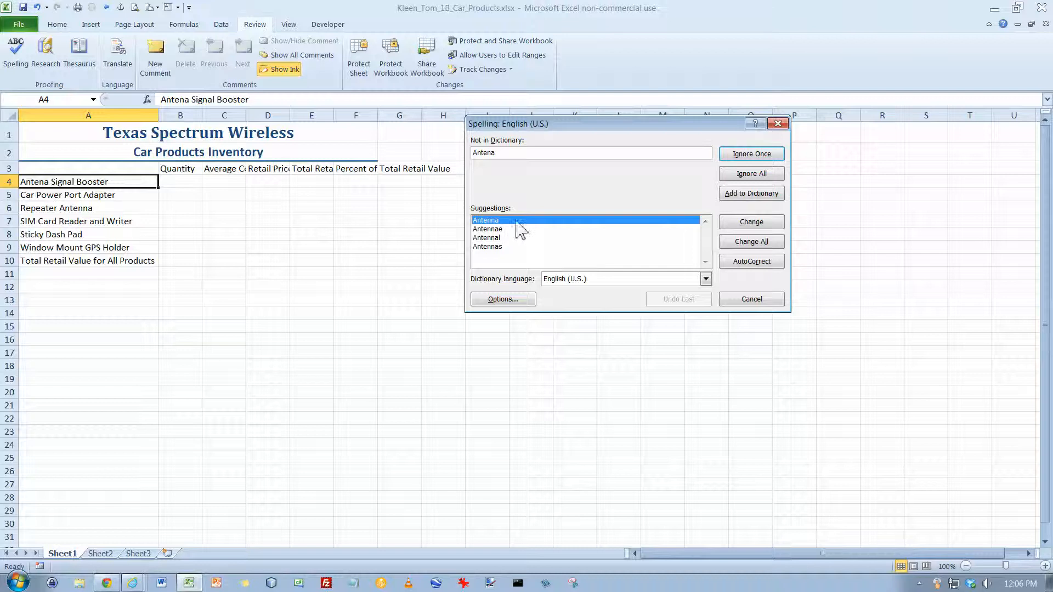
{"action": "left_click", "coordinate": [751, 227]}
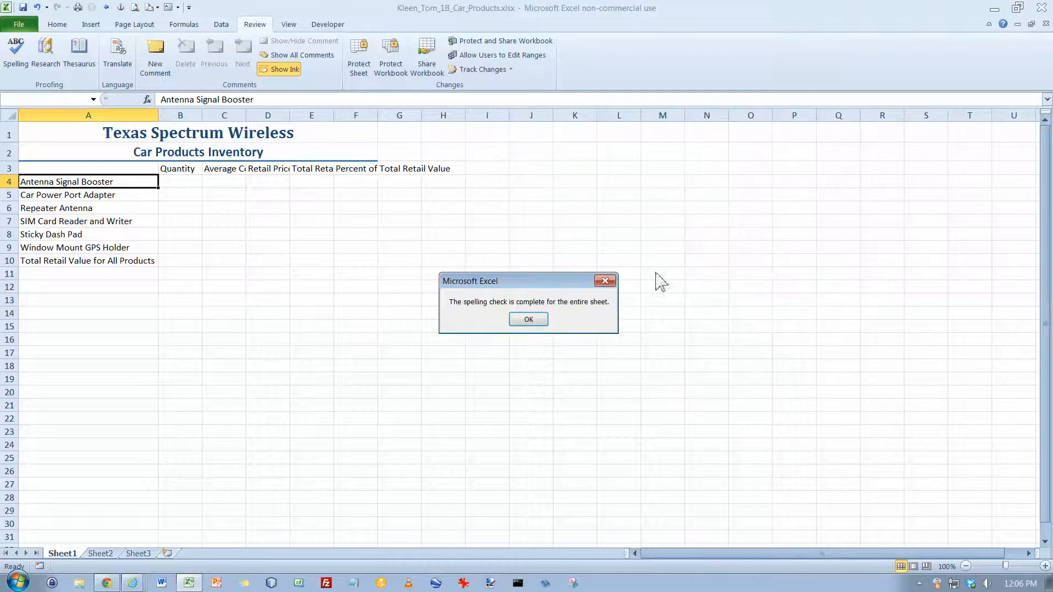
{"action": "left_click", "coordinate": [527, 319]}
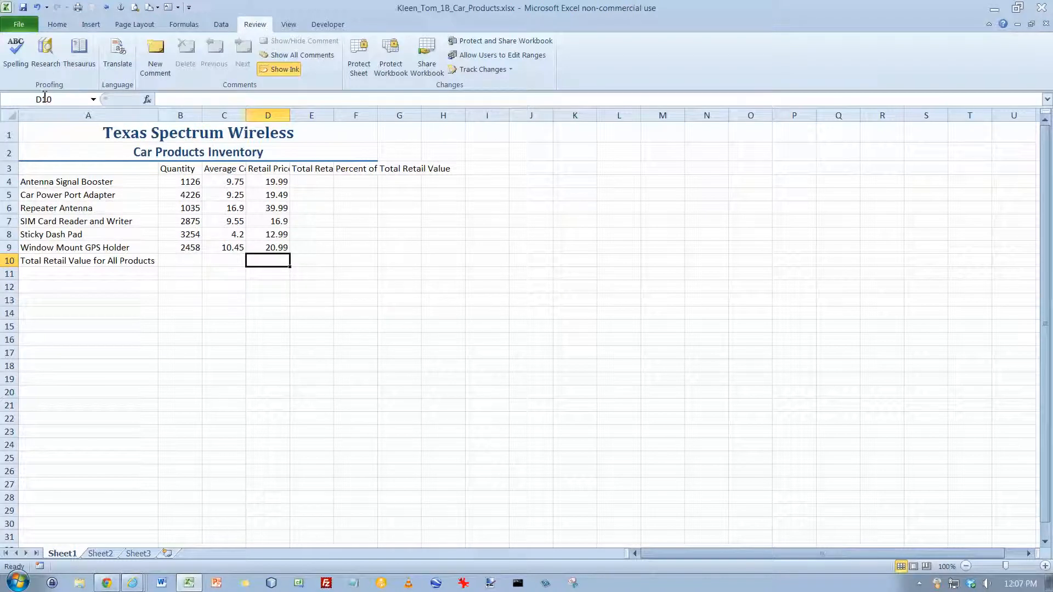
- Save the workbook and enter the formula =B4*D4 in E4 for the Antenna Signal Booster's total retail value
{"action": "left_click", "coordinate": [23, 7]}
{"action": "left_click", "coordinate": [310, 183]}
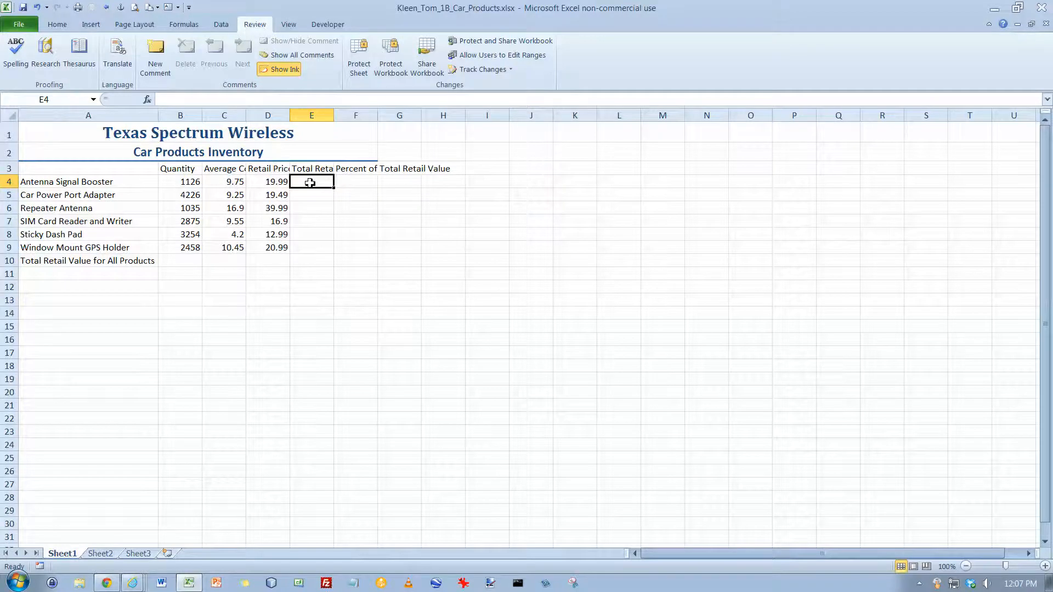
{"action": "type", "text": "="}
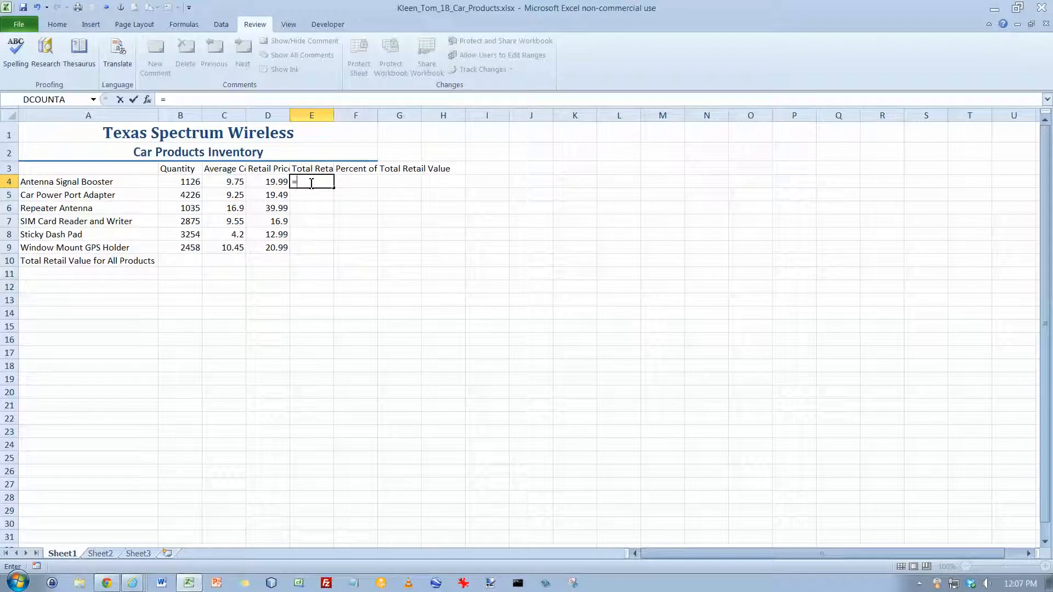
{"action": "left_click", "coordinate": [189, 183]}
{"action": "type", "text": "*"}
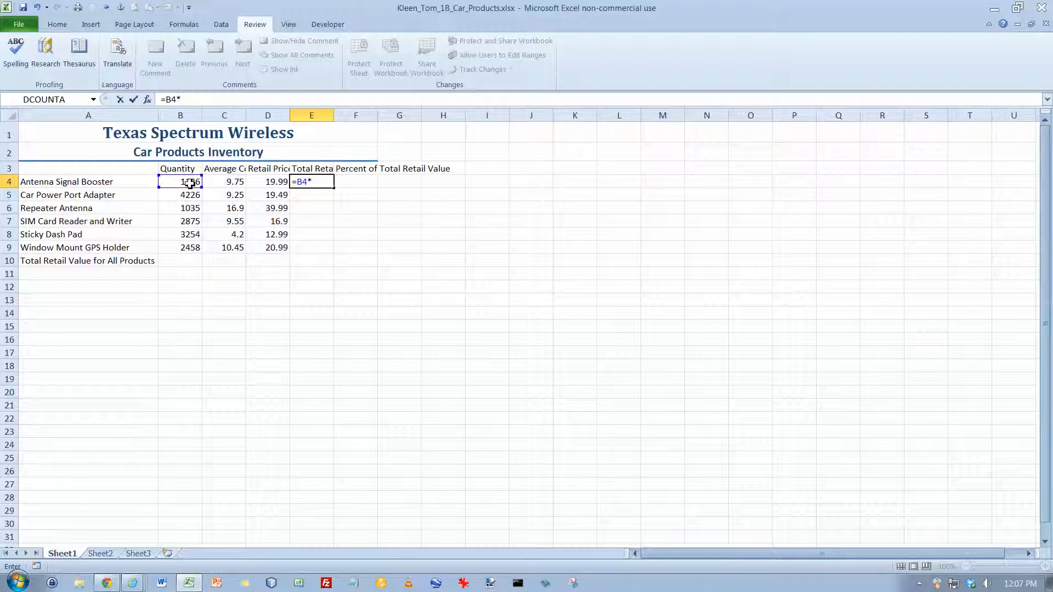
{"action": "left_click", "coordinate": [272, 182]}
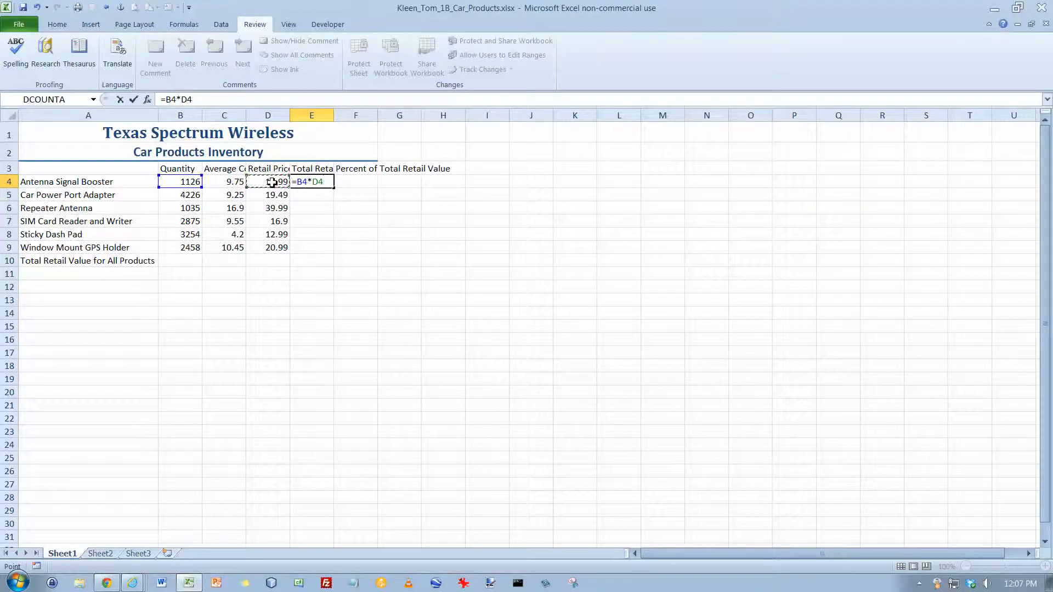
{"action": "key", "text": "Return"}
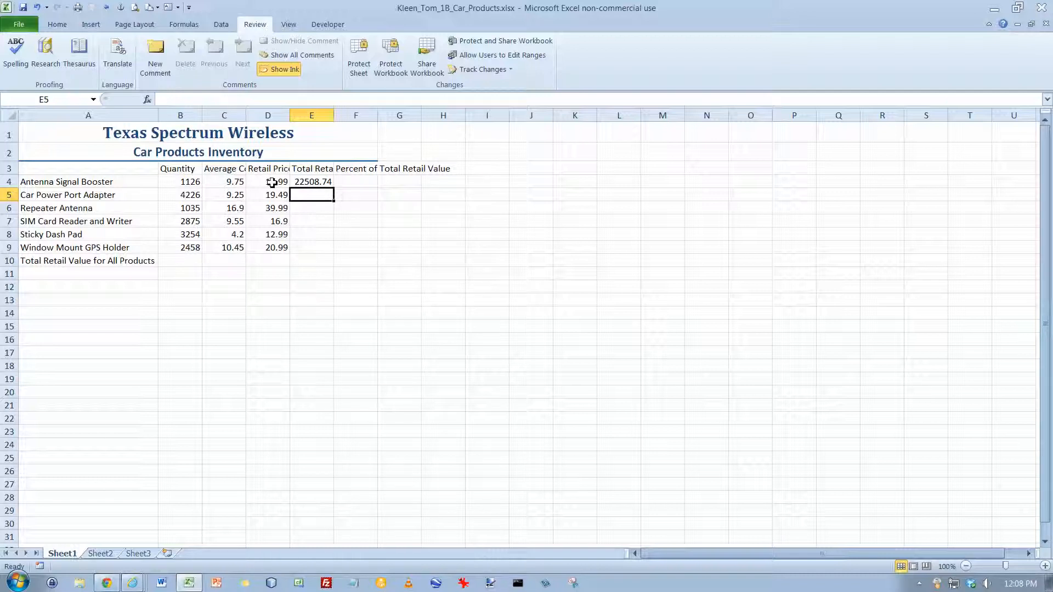
- Examine which cells the formula in E4 refers to, leaving the formula as it is
{"action": "left_click", "coordinate": [308, 185]}
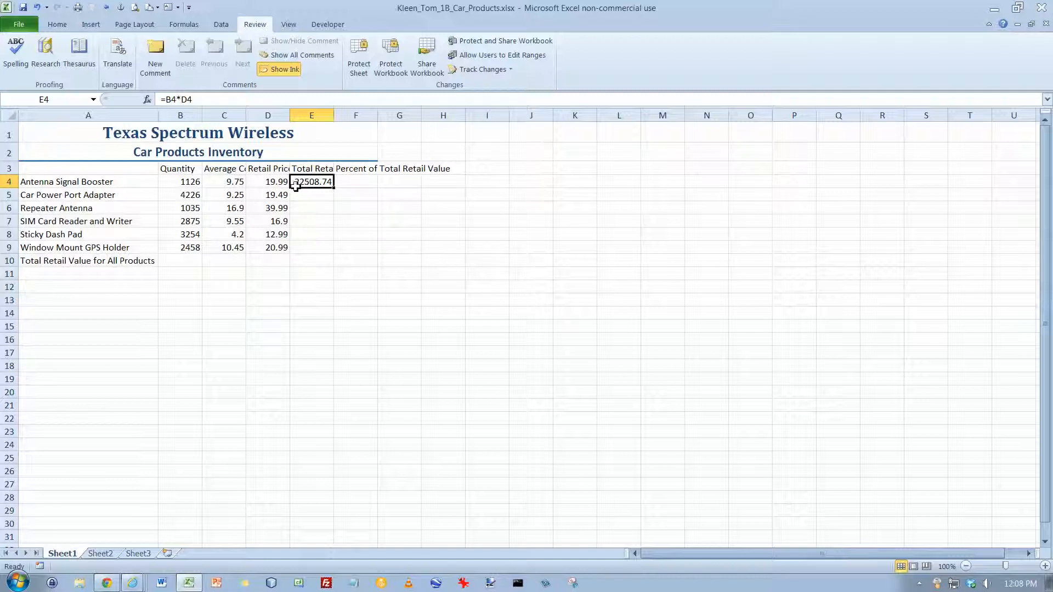
{"action": "double_click", "coordinate": [310, 185]}
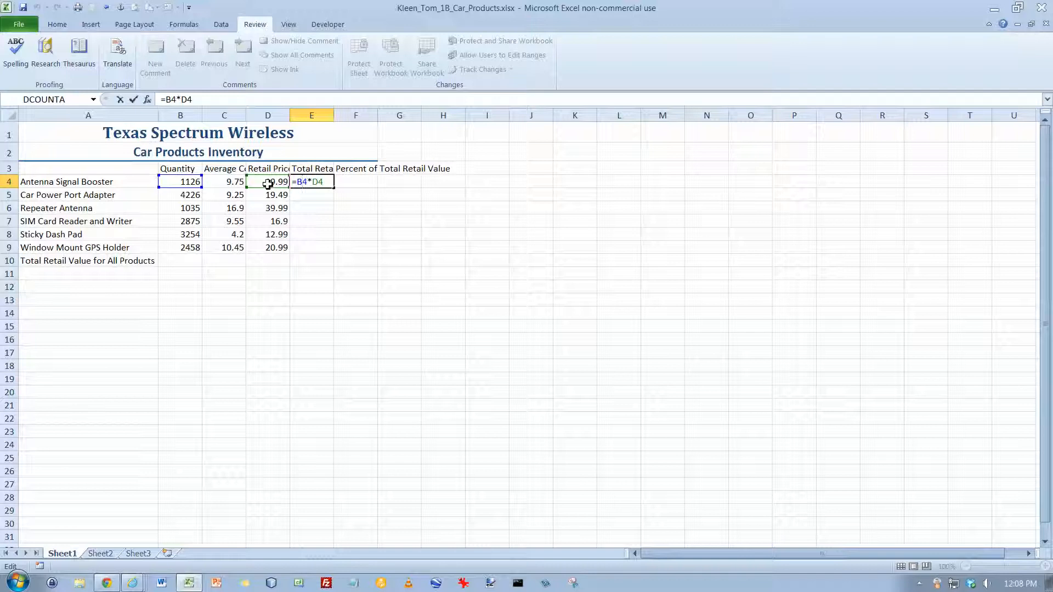
{"action": "key", "text": "Escape"}
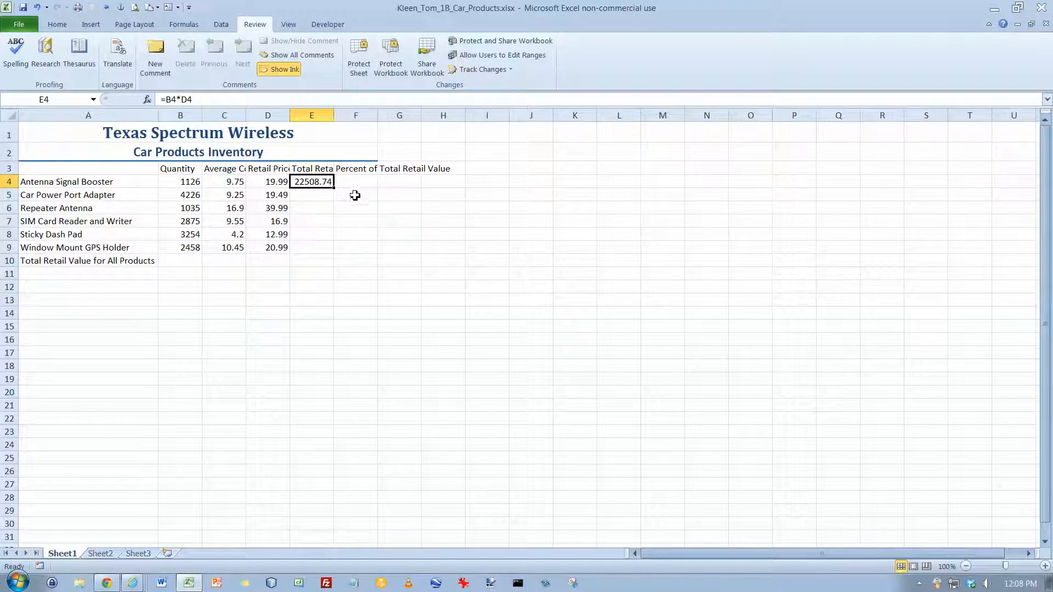
- Fill the total retail value formula from E4 down through E9 for the remaining products
{"action": "left_click_drag", "start_coordinate": [334, 190], "coordinate": [333, 254]}
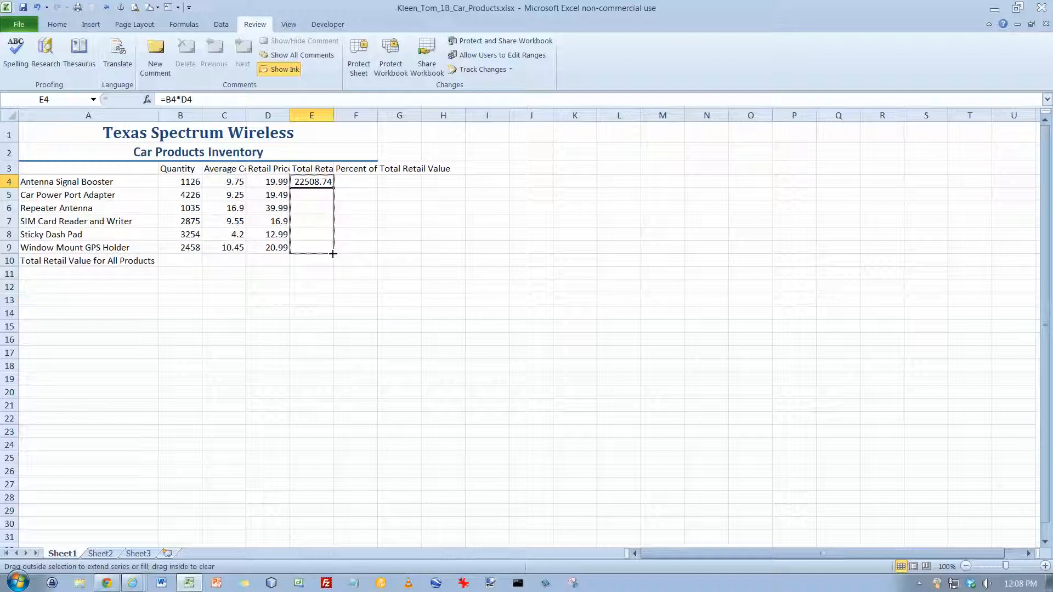
{"action": "left_click_drag", "start_coordinate": [333, 254], "coordinate": [333, 254]}
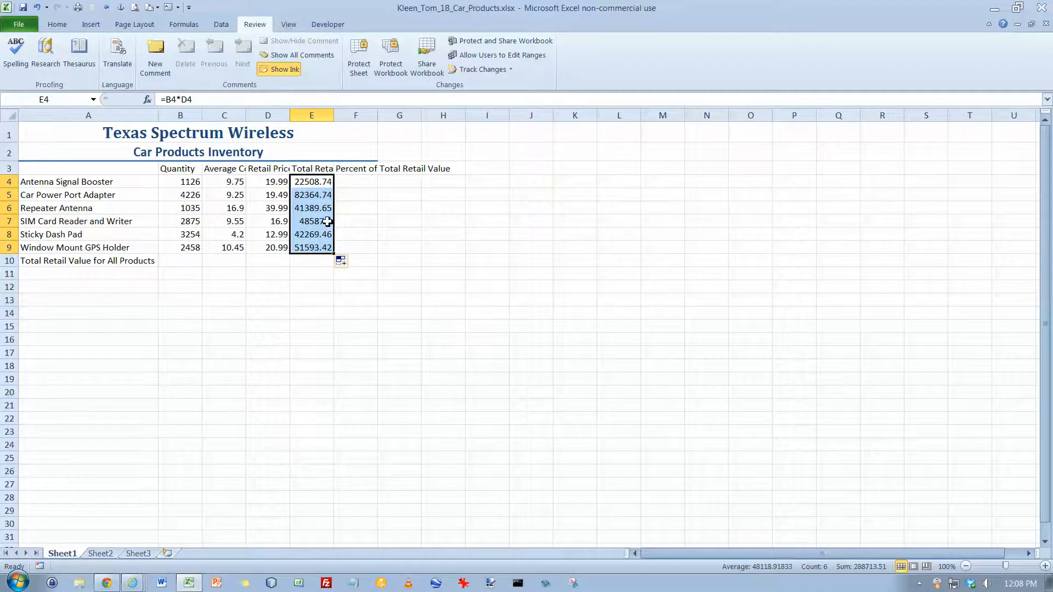
- Examine which cells the copied formulas in E5 through E9 refer to, one cell at a time, without editing them
{"action": "double_click", "coordinate": [315, 195]}
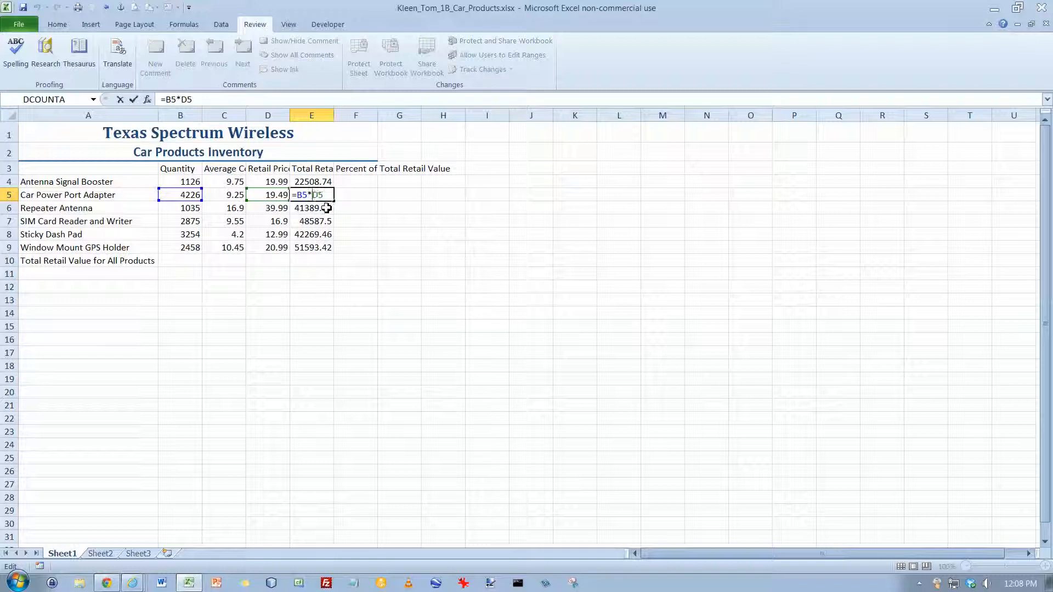
{"action": "key", "text": "Escape"}
{"action": "double_click", "coordinate": [326, 210]}
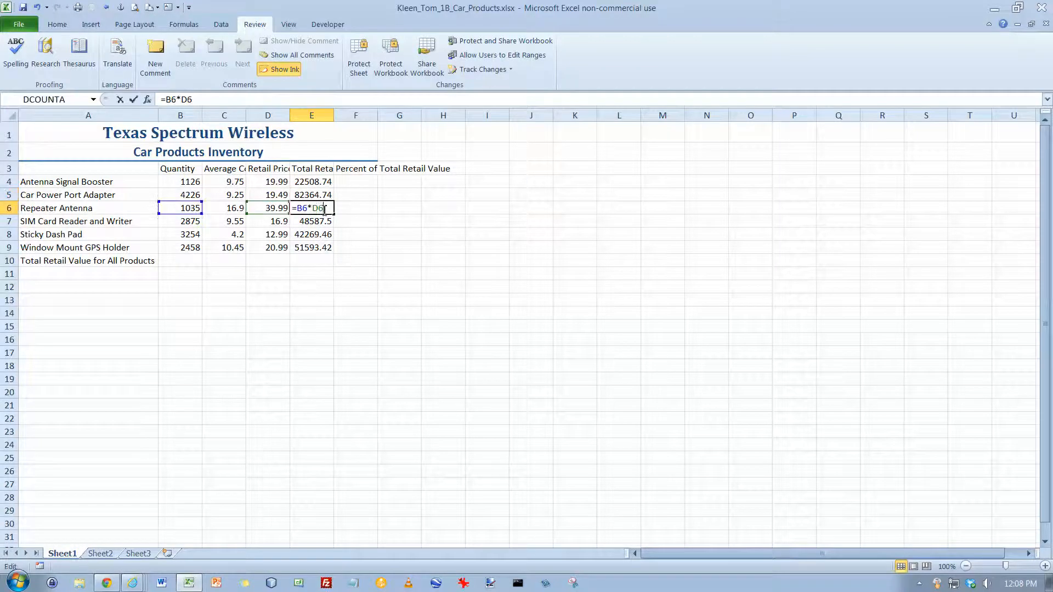
{"action": "key", "text": "Escape"}
{"action": "double_click", "coordinate": [316, 222]}
{"action": "key", "text": "Escape"}
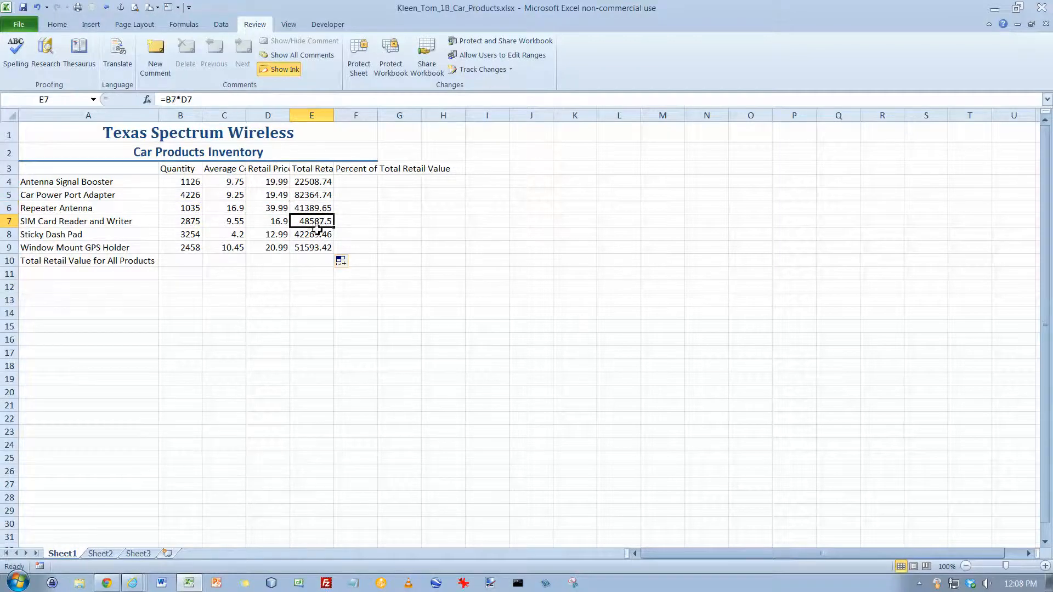
{"action": "left_click", "coordinate": [315, 235]}
{"action": "double_click", "coordinate": [315, 236]}
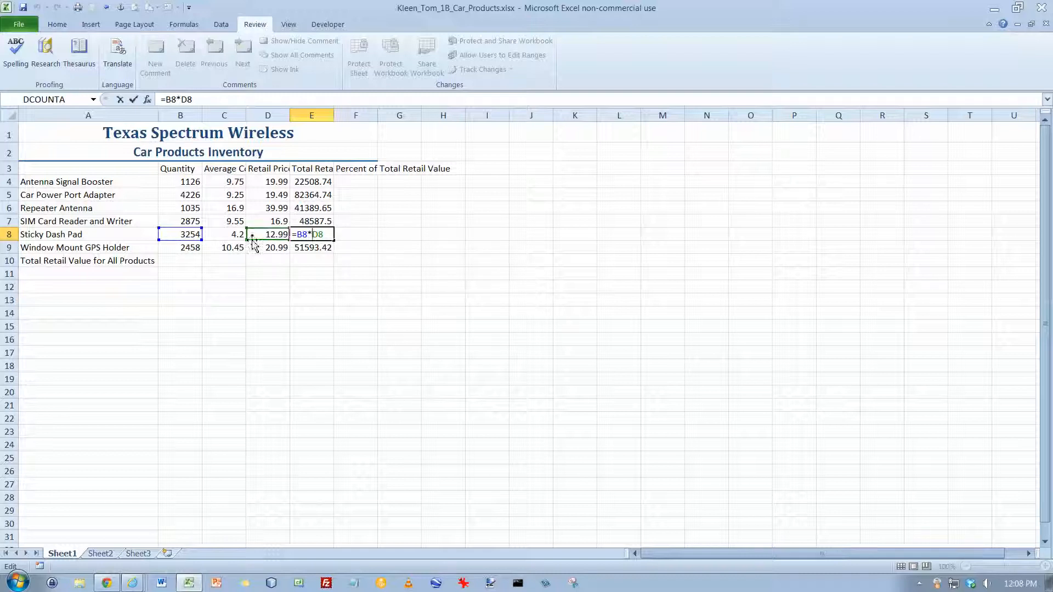
{"action": "key", "text": "Escape"}
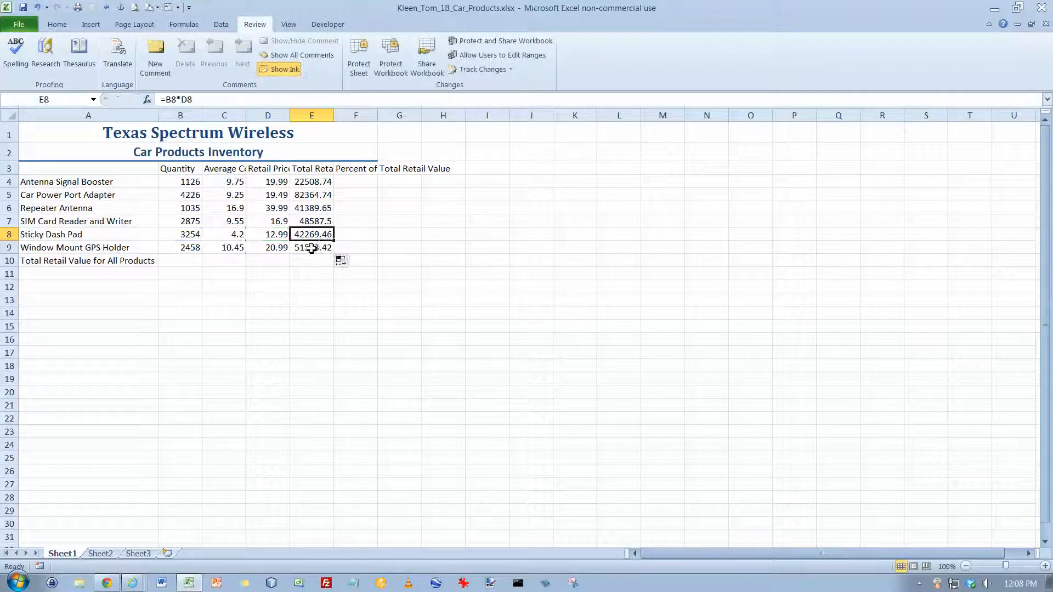
{"action": "double_click", "coordinate": [315, 248]}
{"action": "key", "text": "Escape"}
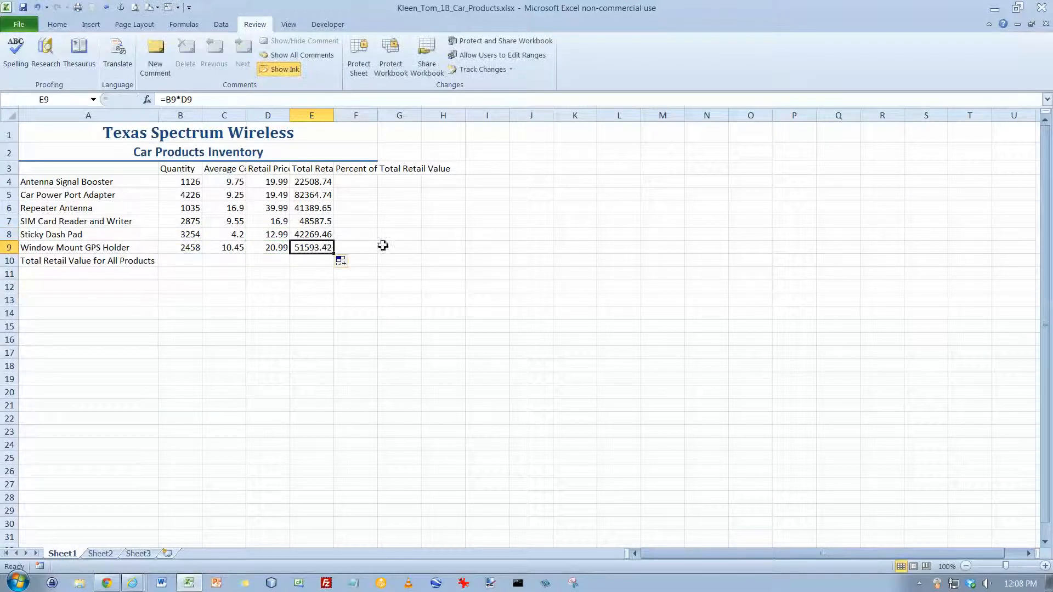
- Paste a copy of the E9 formula into L9 to examine its relative references, and clear L9 again
{"action": "right_click", "coordinate": [320, 253]}
{"action": "left_click", "coordinate": [347, 272]}
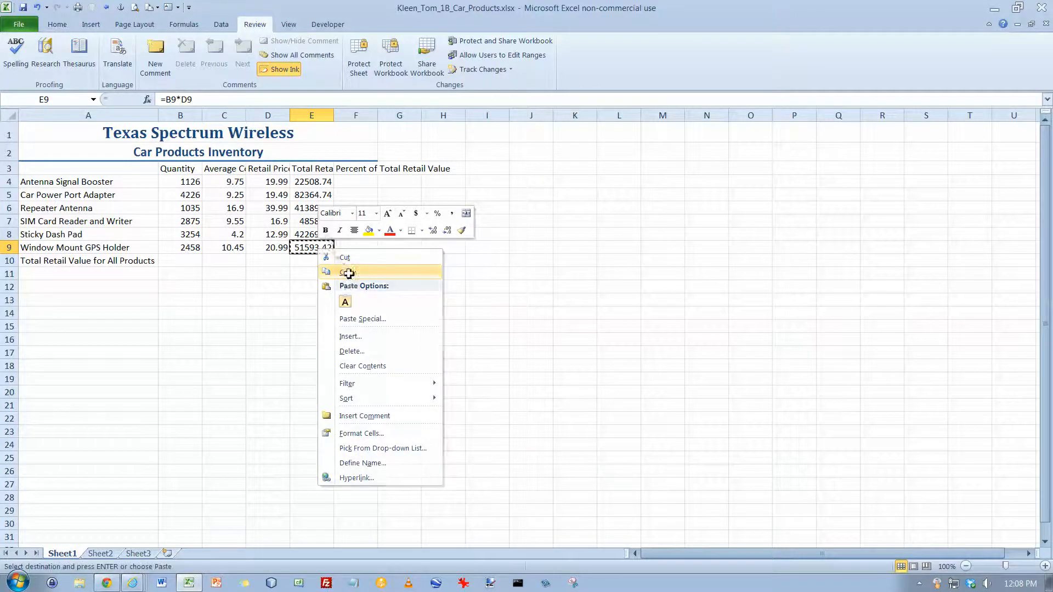
{"action": "left_click", "coordinate": [624, 247]}
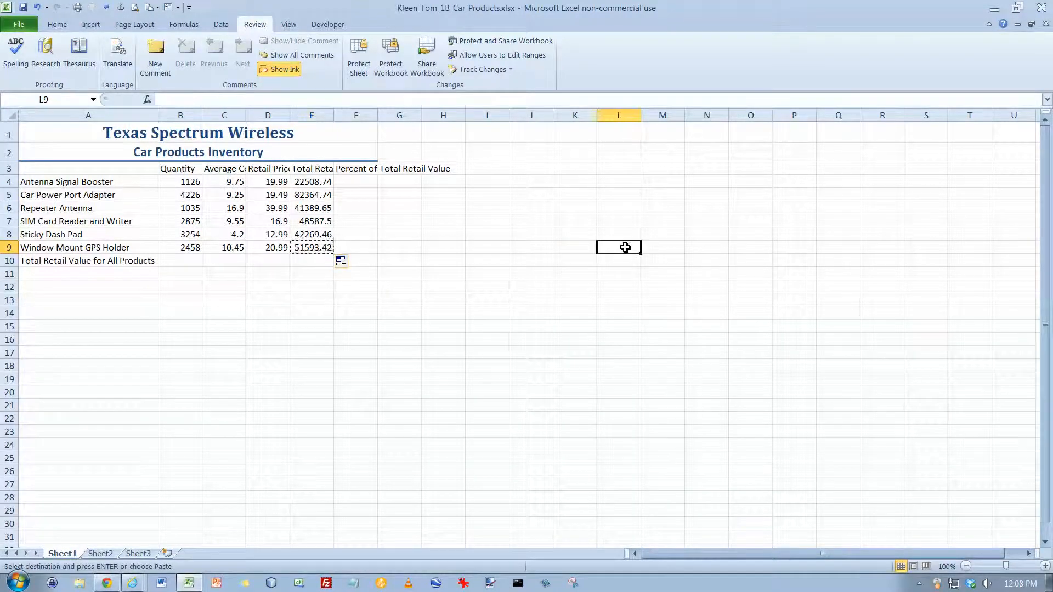
{"action": "right_click", "coordinate": [612, 251]}
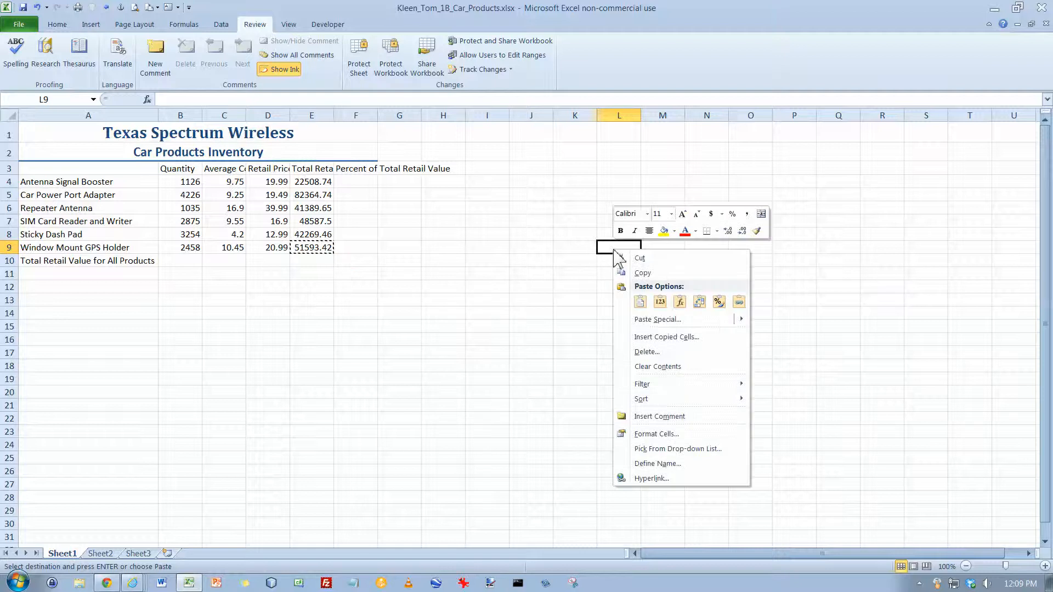
{"action": "left_click", "coordinate": [641, 301]}
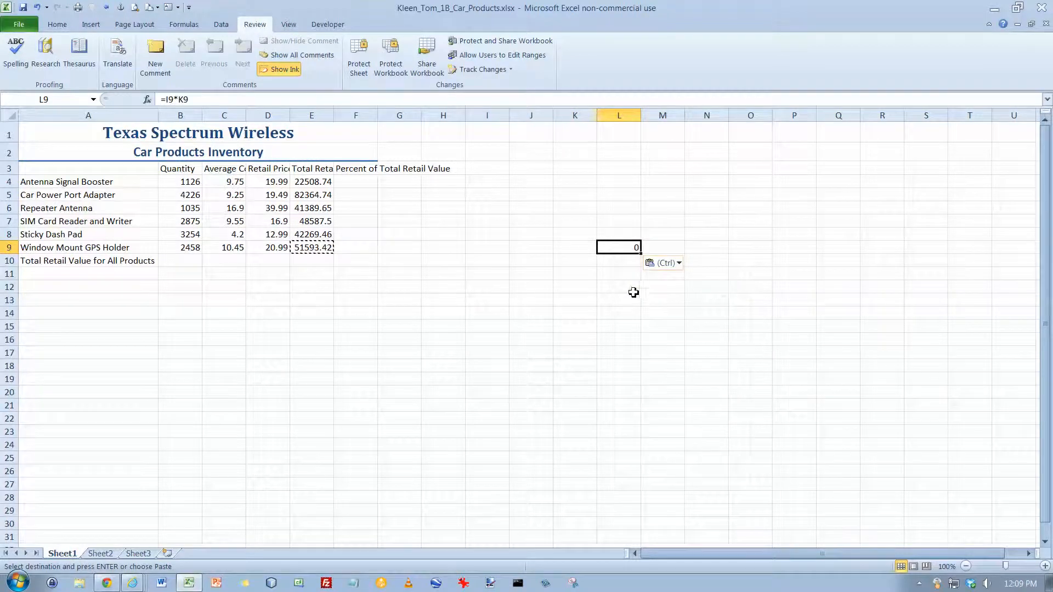
{"action": "double_click", "coordinate": [630, 247]}
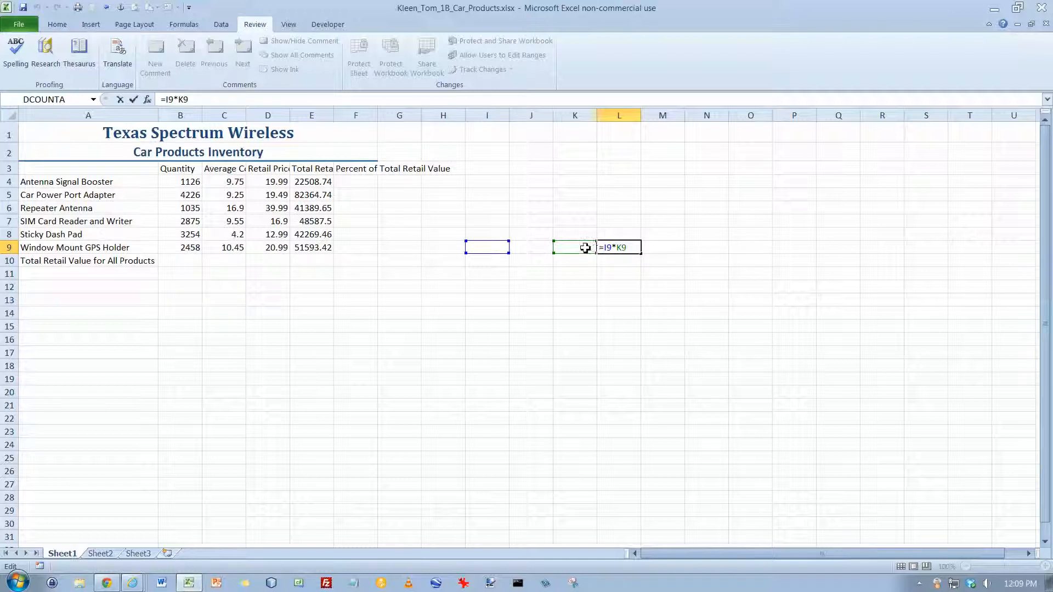
{"action": "key", "text": "ctrl+Return"}
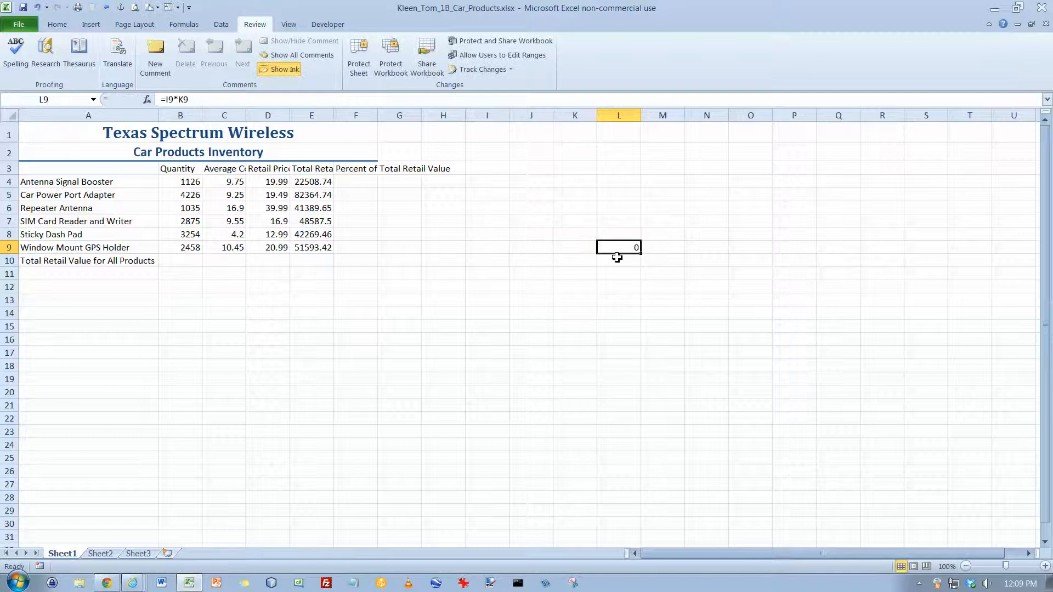
{"action": "key", "text": "Delete"}
- Format the quantities in B4:B9 with Comma Style and no decimal places
{"action": "left_click_drag", "start_coordinate": [187, 183], "coordinate": [191, 245]}
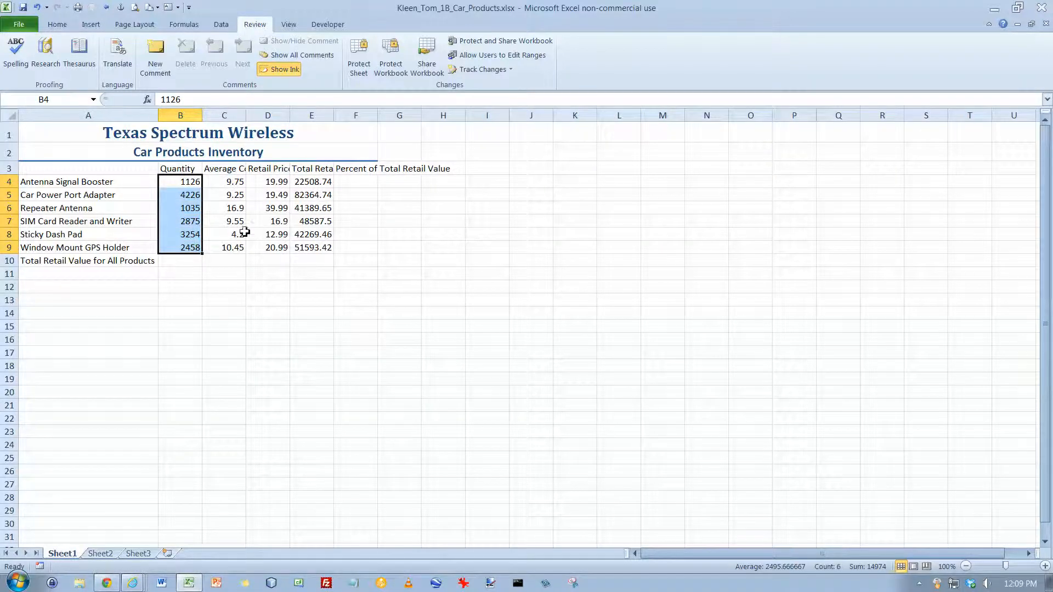
{"action": "left_click", "coordinate": [61, 24]}
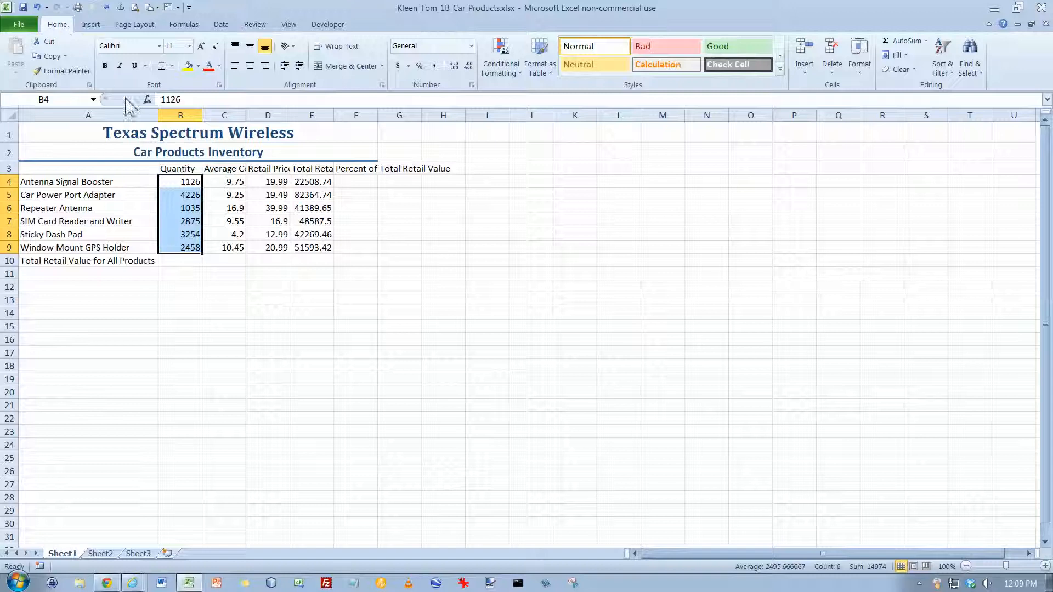
{"action": "left_click", "coordinate": [434, 67]}
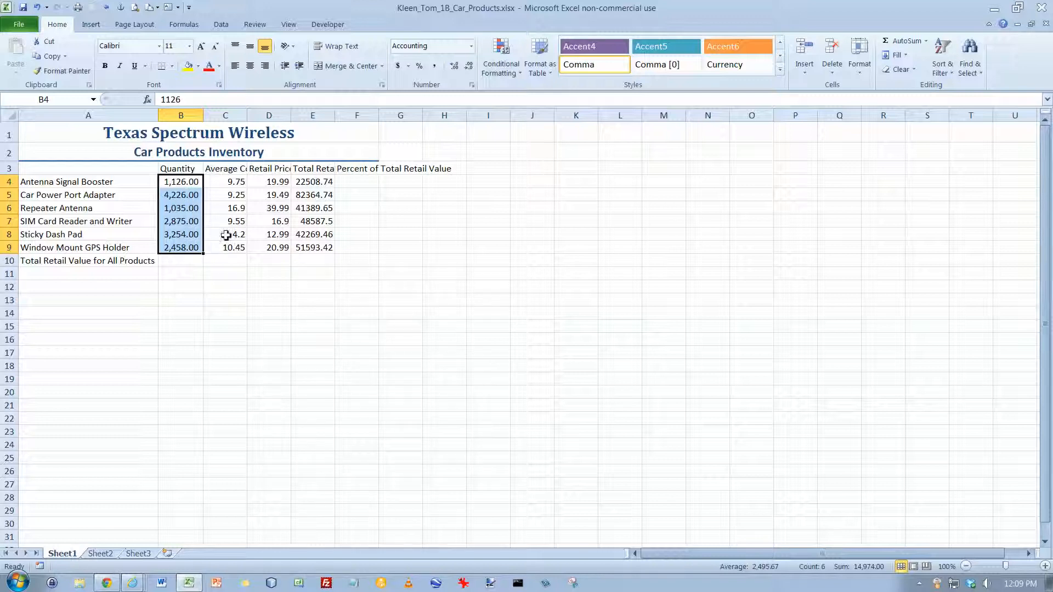
{"action": "left_click", "coordinate": [459, 70]}
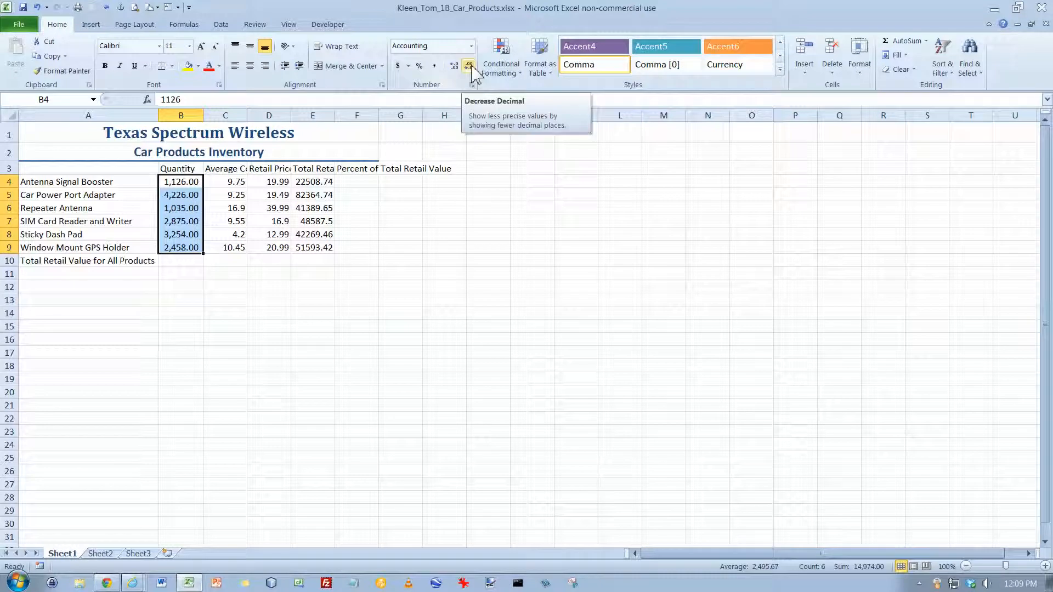
{"action": "left_click", "coordinate": [470, 67]}
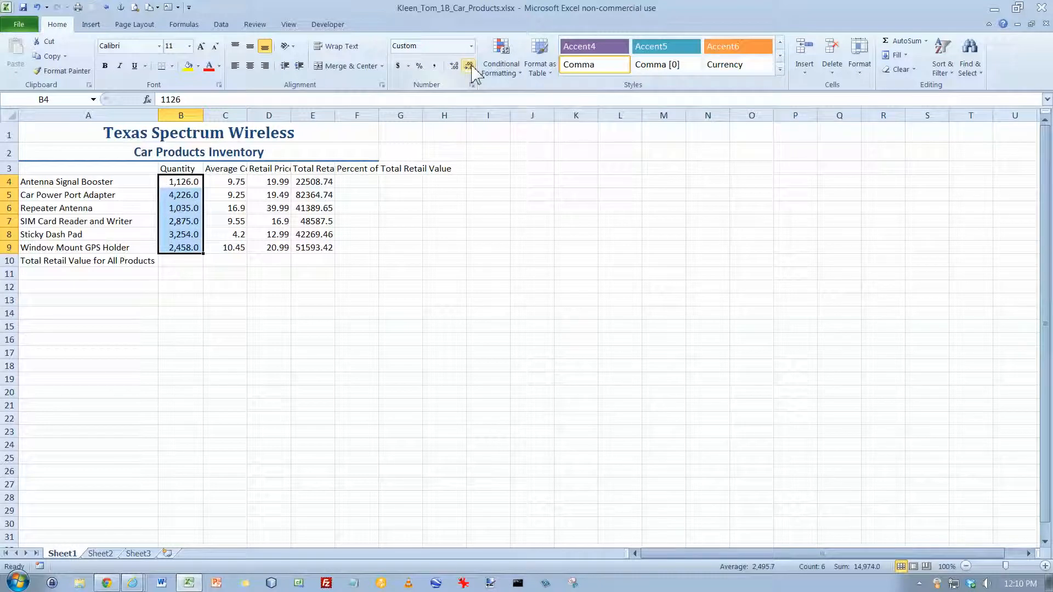
{"action": "left_click", "coordinate": [469, 66]}
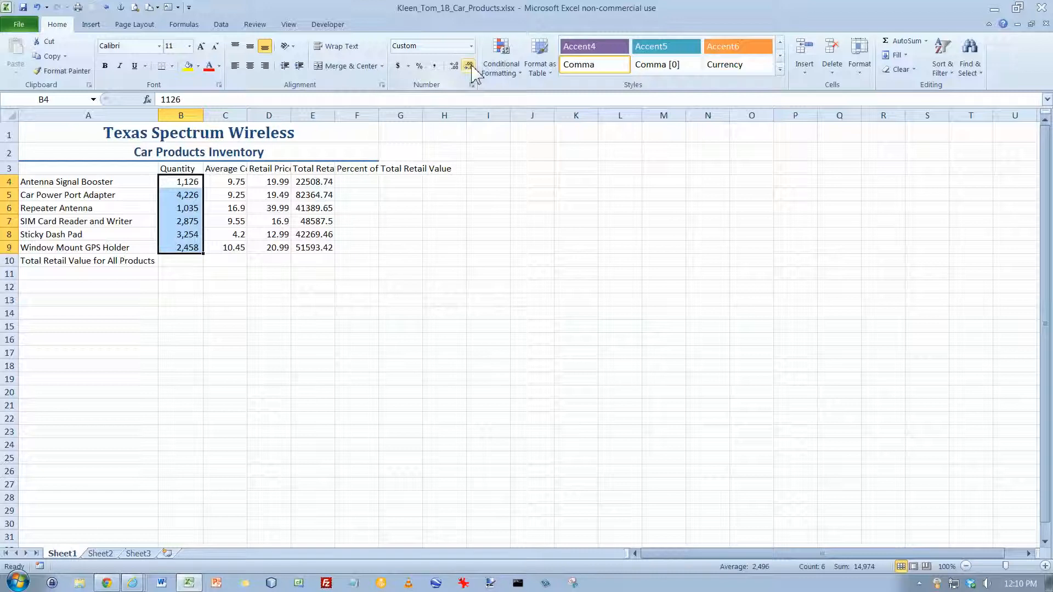
- Total the retail values in E10 with AutoSum, using the formula =SUM(E4:E9)
{"action": "left_click", "coordinate": [318, 185]}
{"action": "left_click_drag", "start_coordinate": [318, 185], "coordinate": [317, 250]}
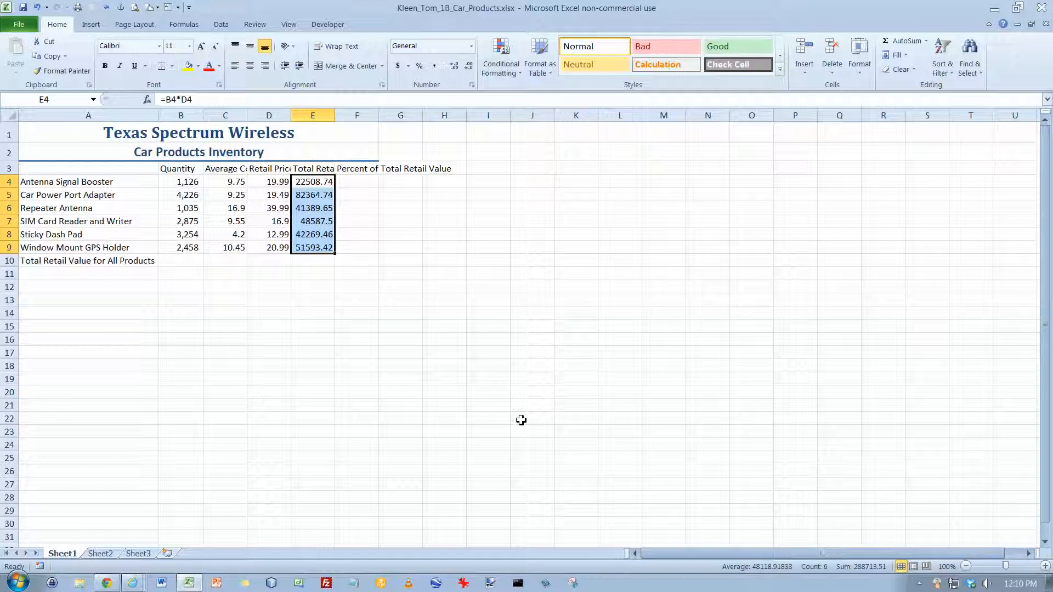
{"action": "left_click", "coordinate": [313, 261]}
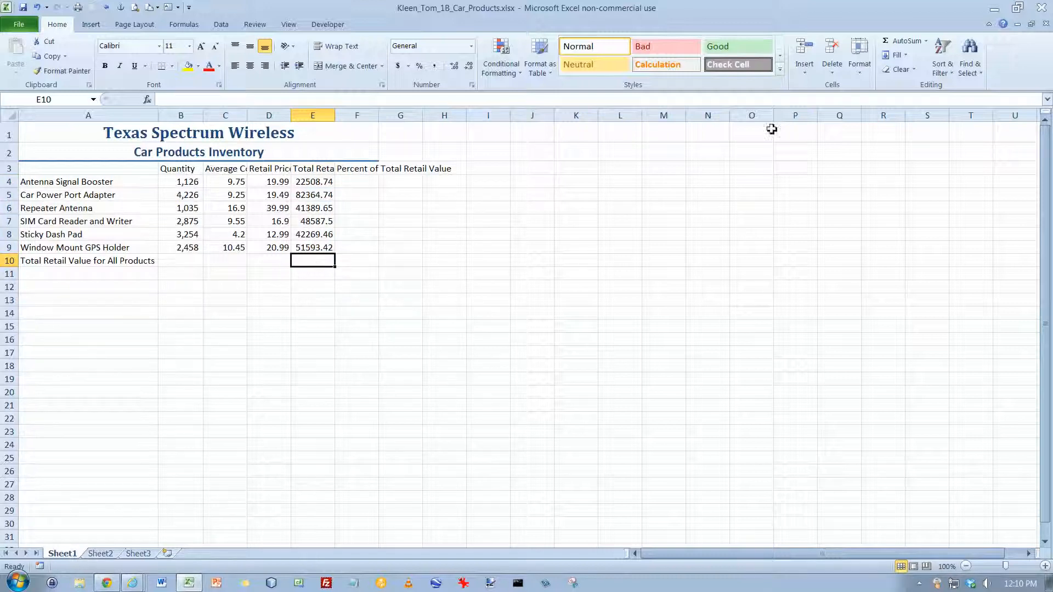
{"action": "left_click", "coordinate": [899, 44]}
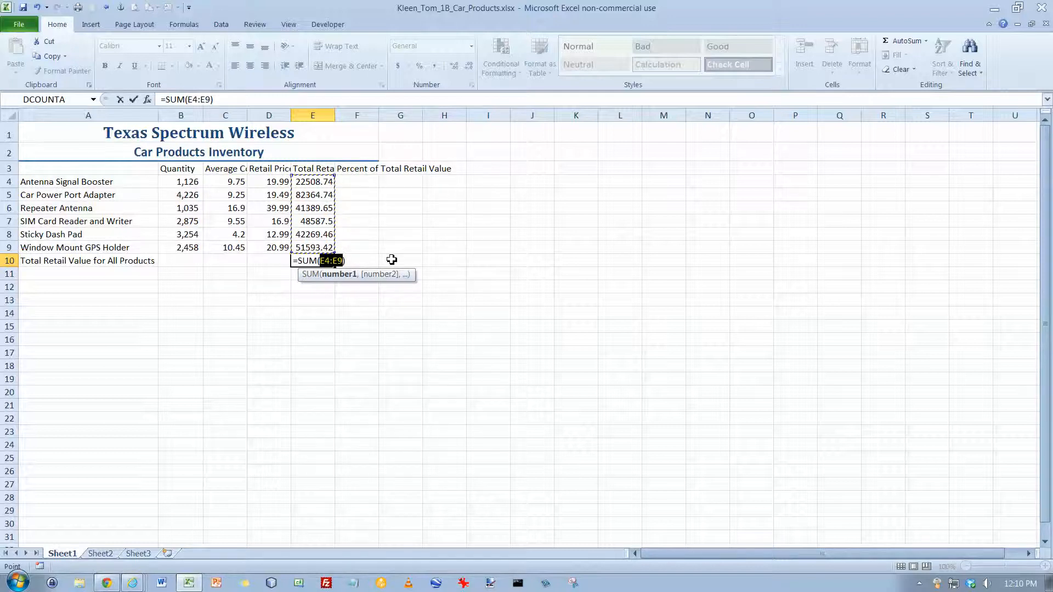
{"action": "key", "text": "Return"}
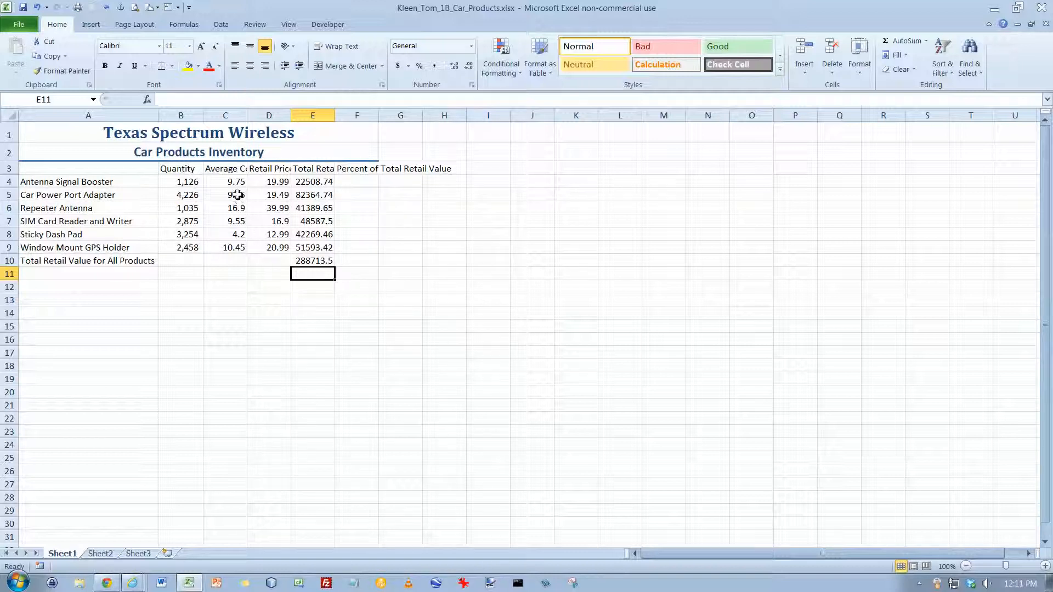
- Apply Comma Style to the cost, price and total retail values in C5:E9
{"action": "left_click_drag", "start_coordinate": [237, 194], "coordinate": [308, 247]}
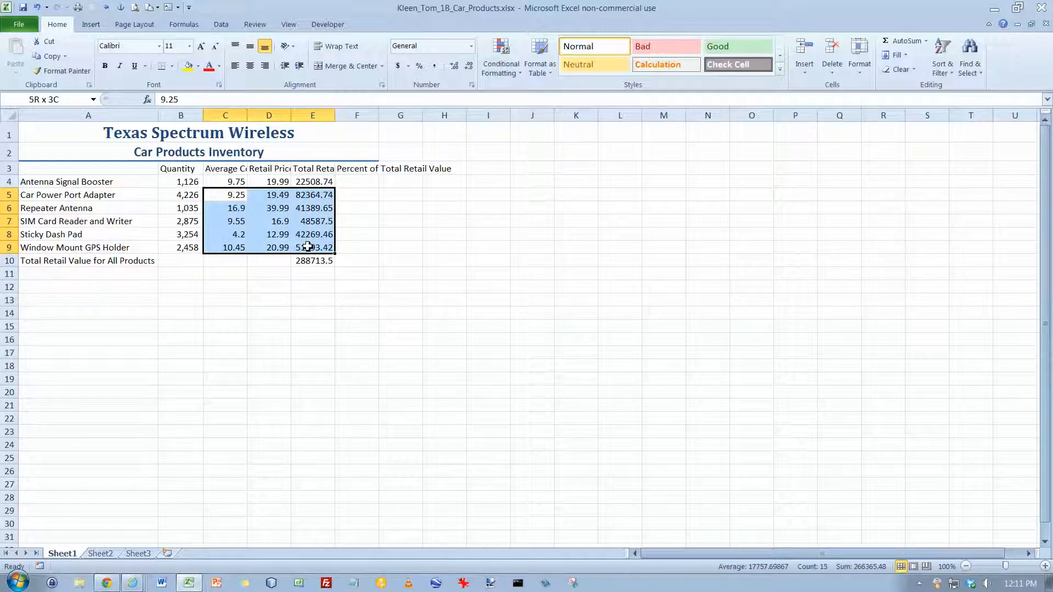
{"action": "left_click_drag", "start_coordinate": [308, 246], "coordinate": [307, 247]}
{"action": "left_click", "coordinate": [436, 66]}
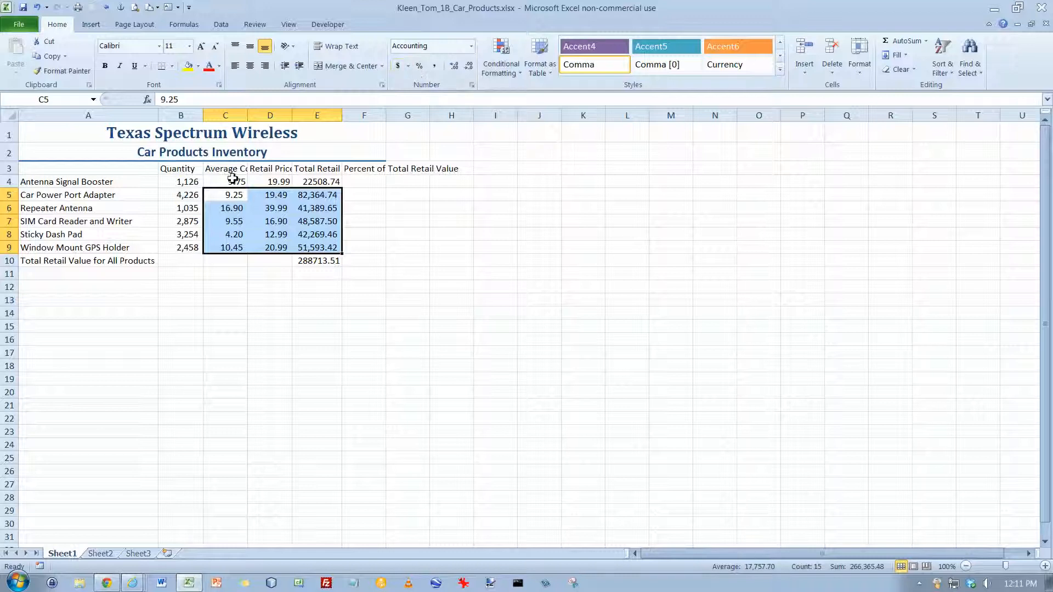
- Format C4:E4 together with E10 using the dollar Accounting number format and the Total cell style
{"action": "left_click_drag", "start_coordinate": [233, 181], "coordinate": [307, 183]}
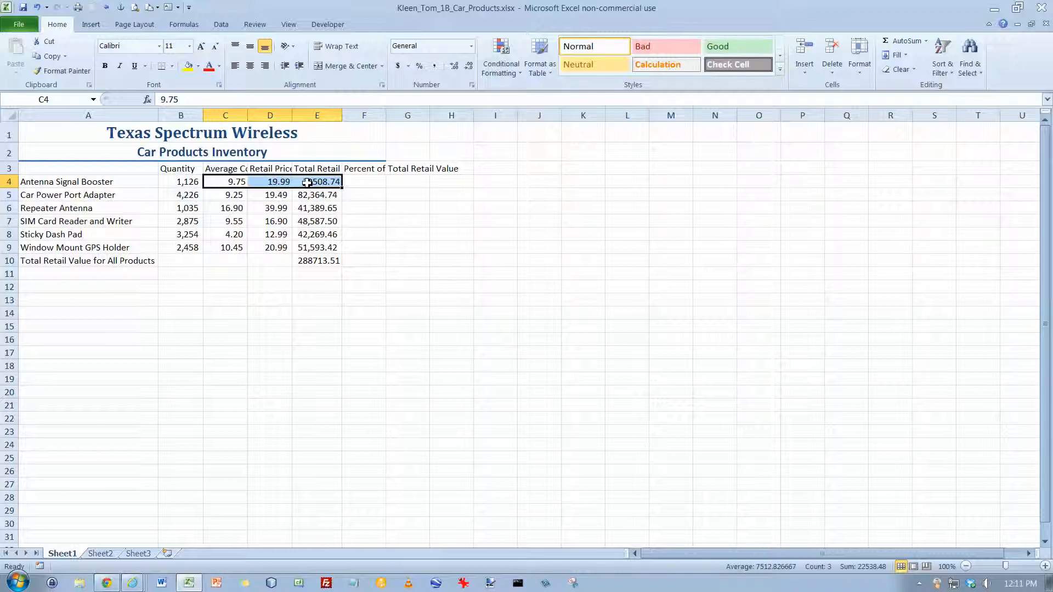
{"action": "left_click", "coordinate": [319, 262], "text": "ctrl"}
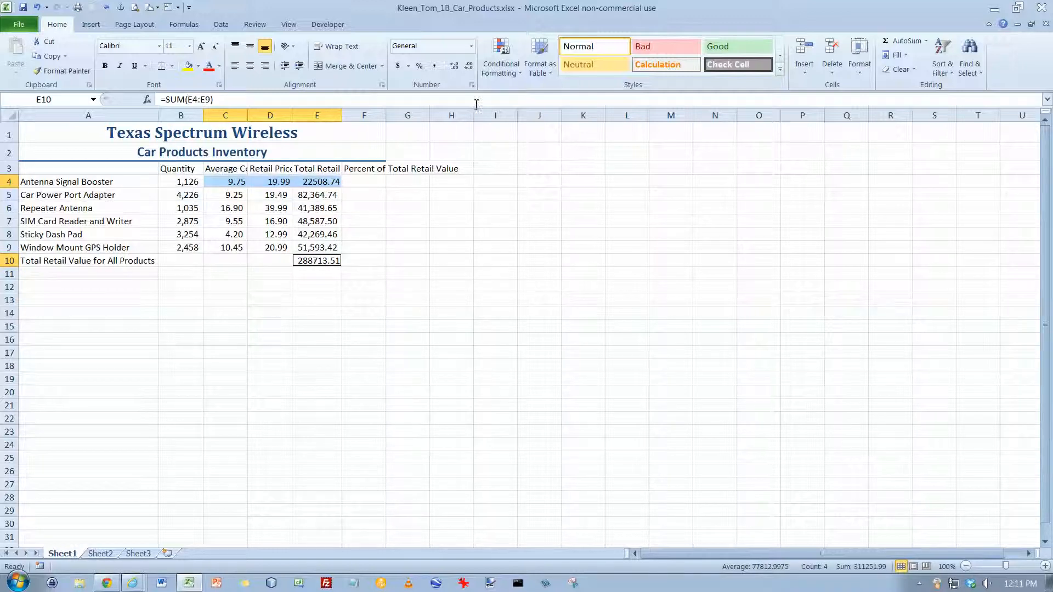
{"action": "left_click", "coordinate": [398, 66]}
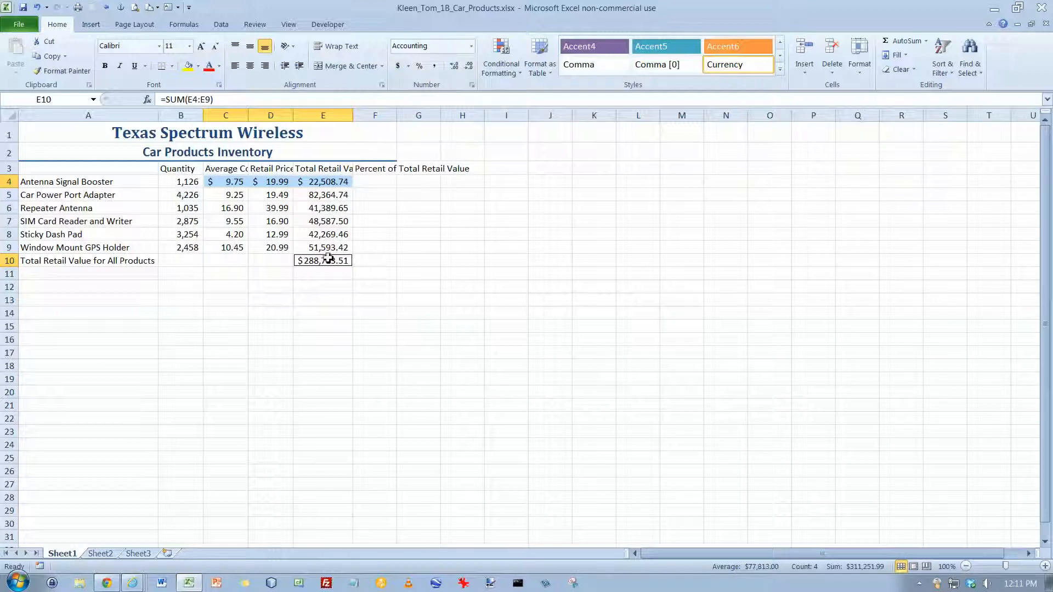
{"action": "left_click", "coordinate": [779, 69]}
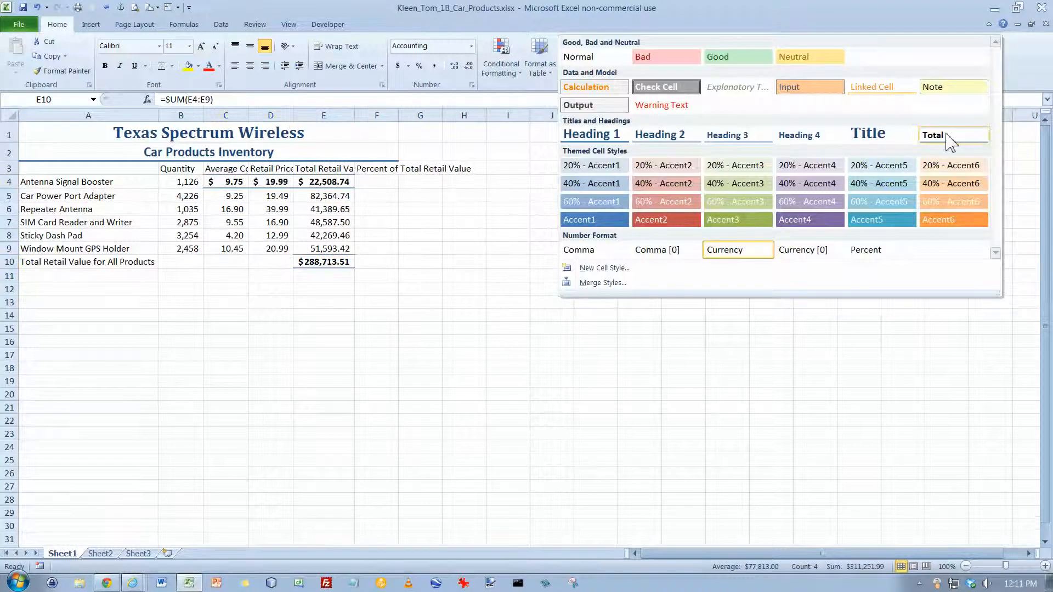
{"action": "left_click", "coordinate": [944, 134]}
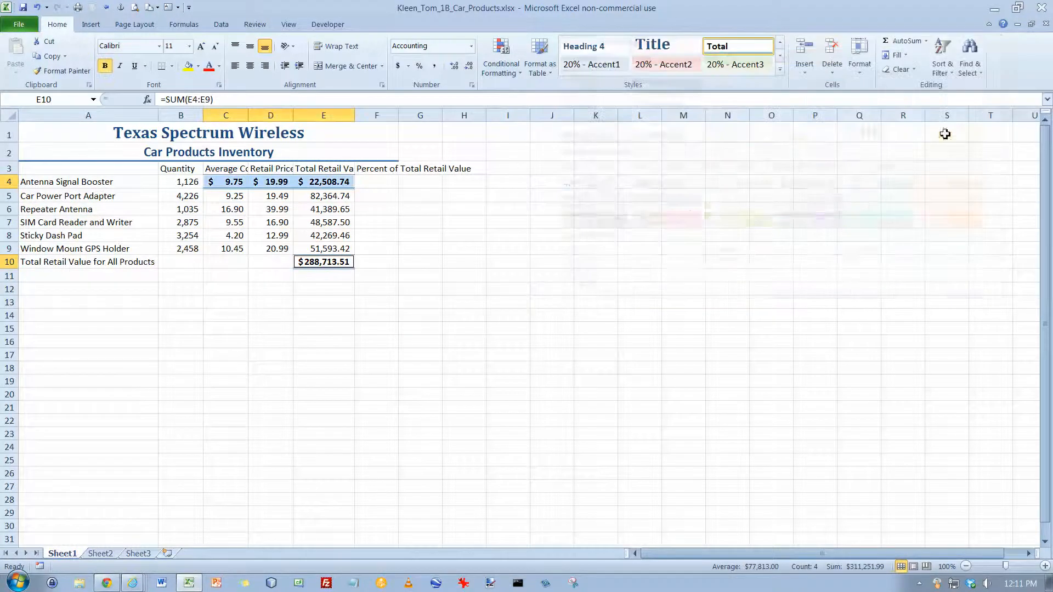
{"action": "left_click", "coordinate": [403, 264]}
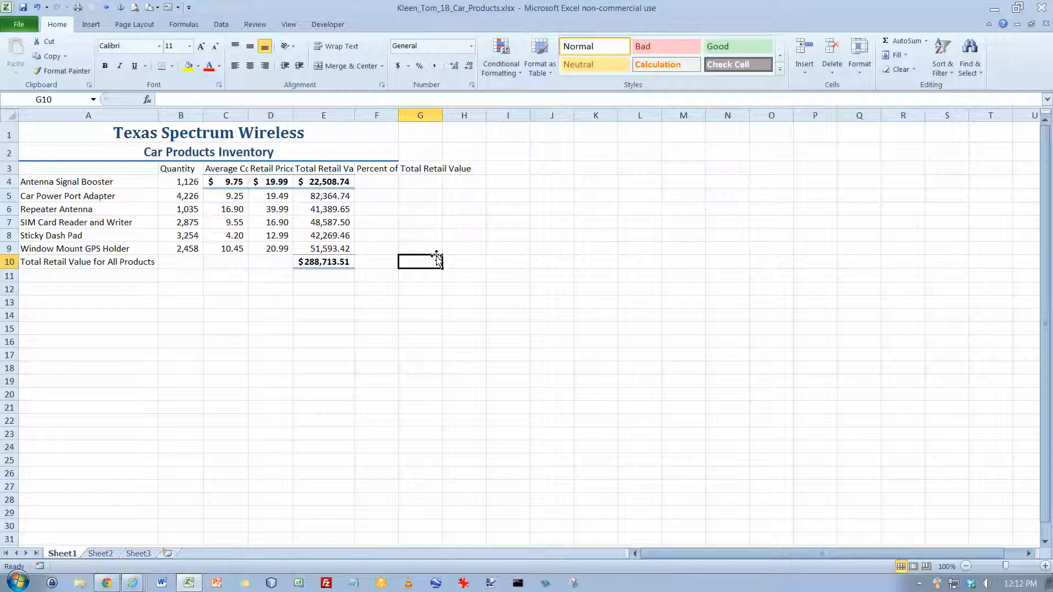
- Enter the formula =E4/E10 in F4 to calculate the Antenna Signal Booster's share of the total retail value
{"action": "left_click", "coordinate": [377, 181]}
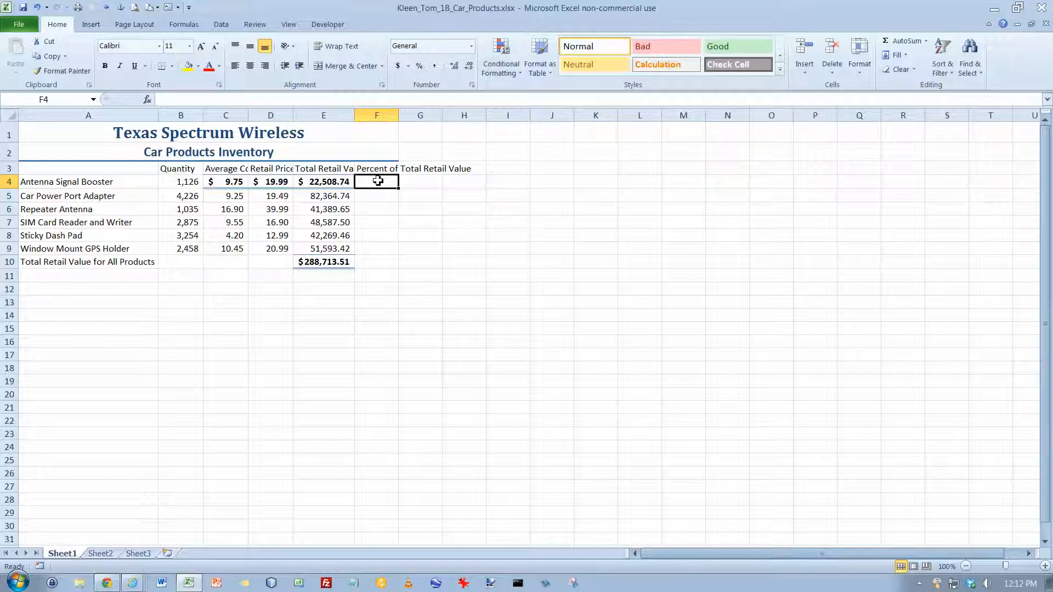
{"action": "type", "text": "="}
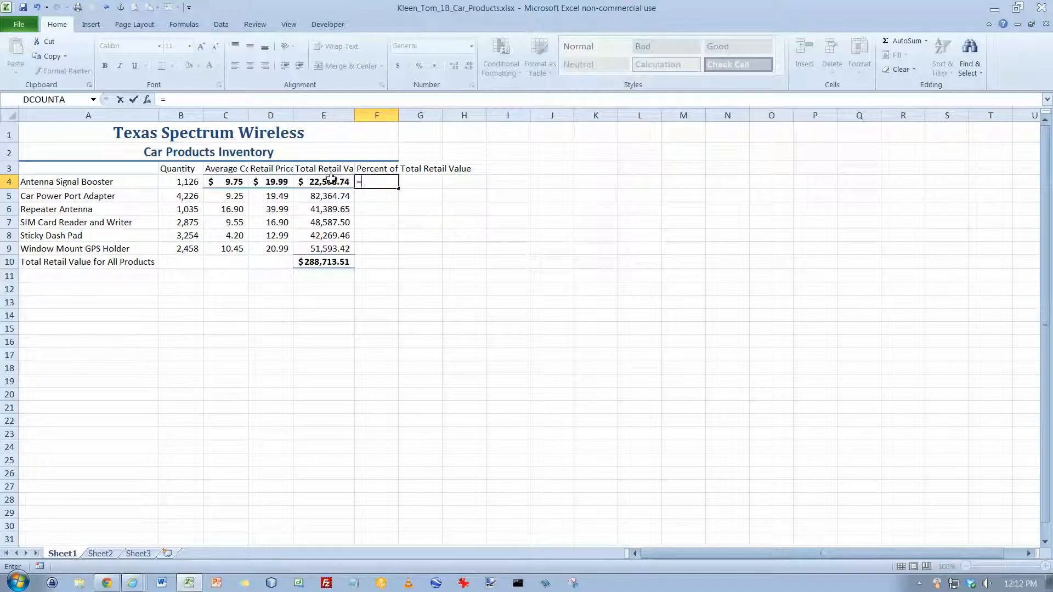
{"action": "left_click", "coordinate": [324, 181]}
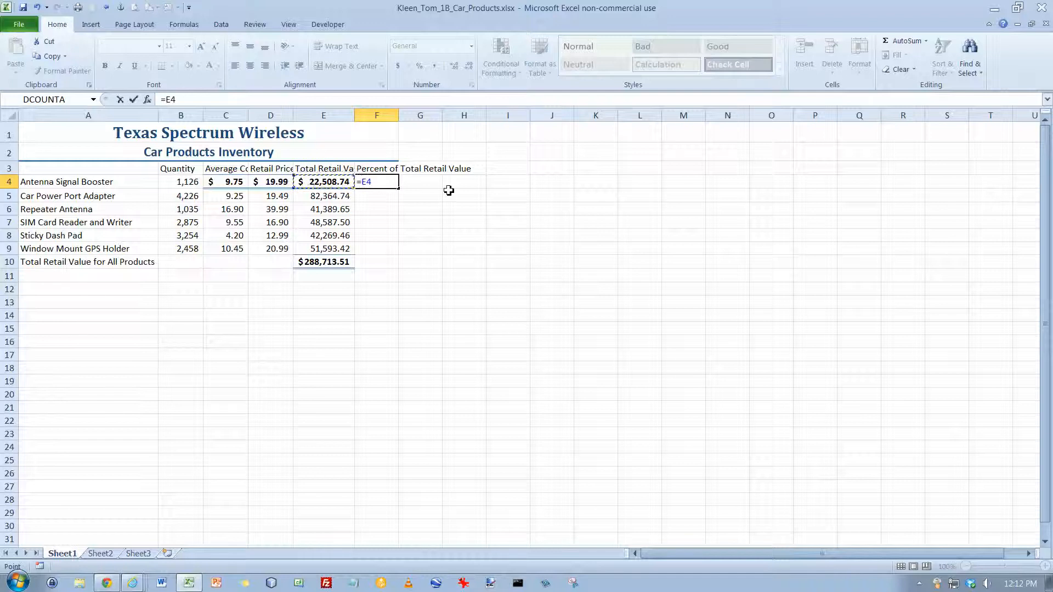
{"action": "type", "text": "/"}
{"action": "left_click", "coordinate": [348, 262]}
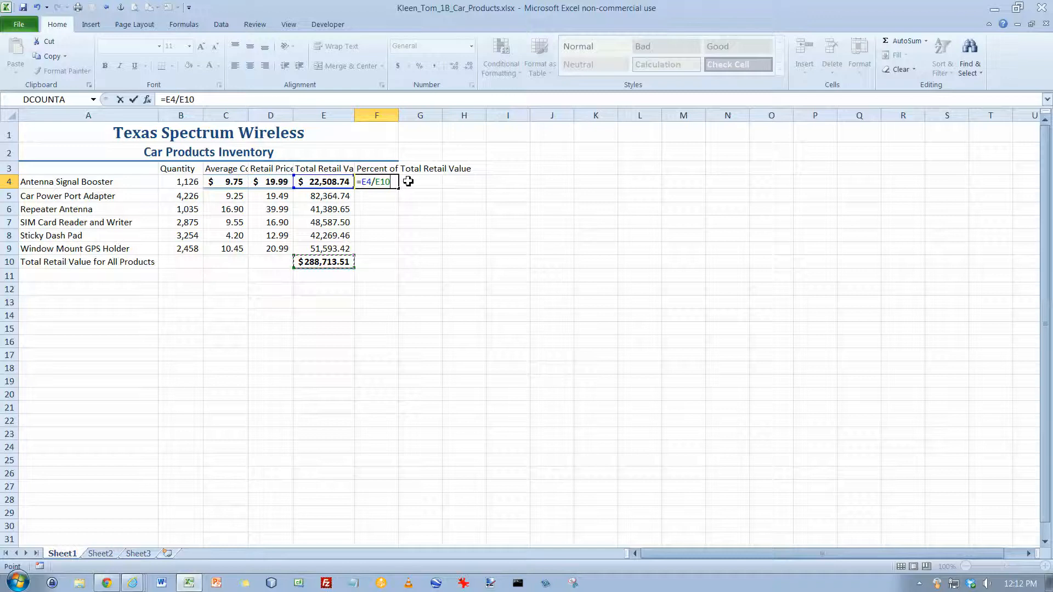
{"action": "key", "text": "Return"}
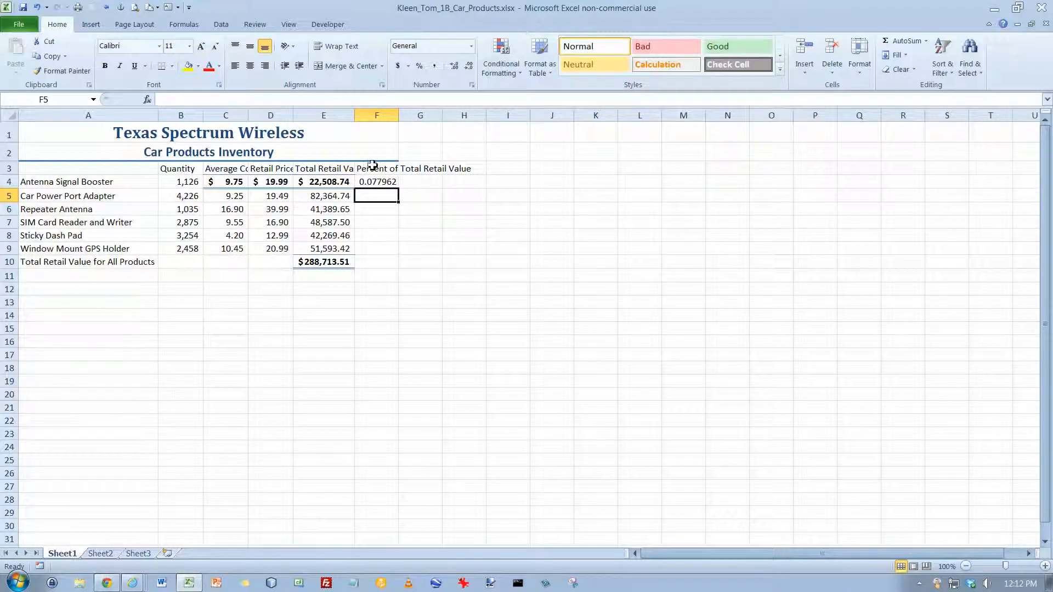
- Try to copy the relative-reference formula =E4/E10 from F4 down through F9
{"action": "left_click", "coordinate": [375, 182]}
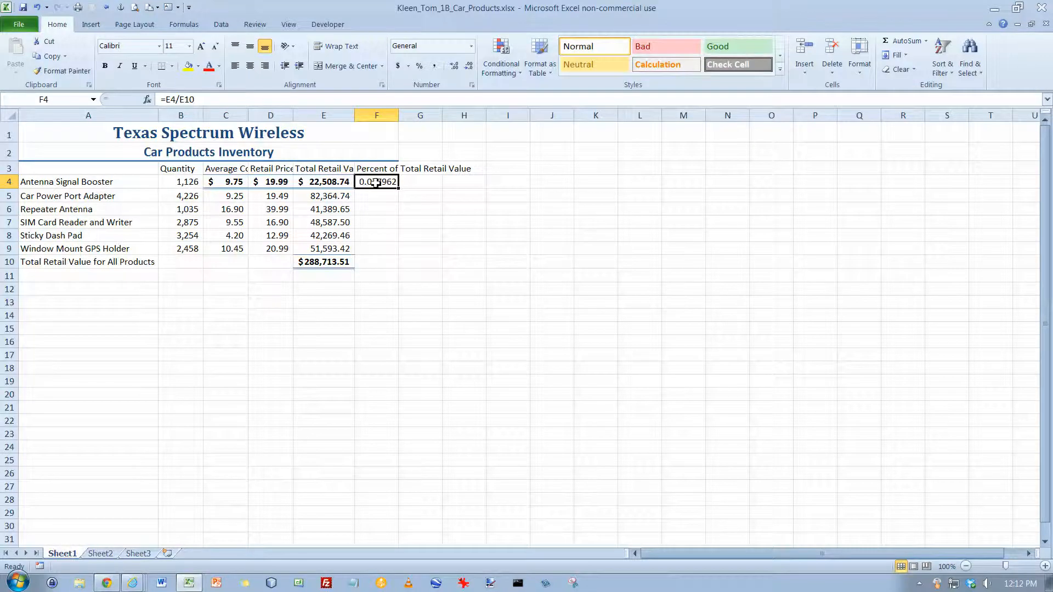
{"action": "double_click", "coordinate": [375, 182]}
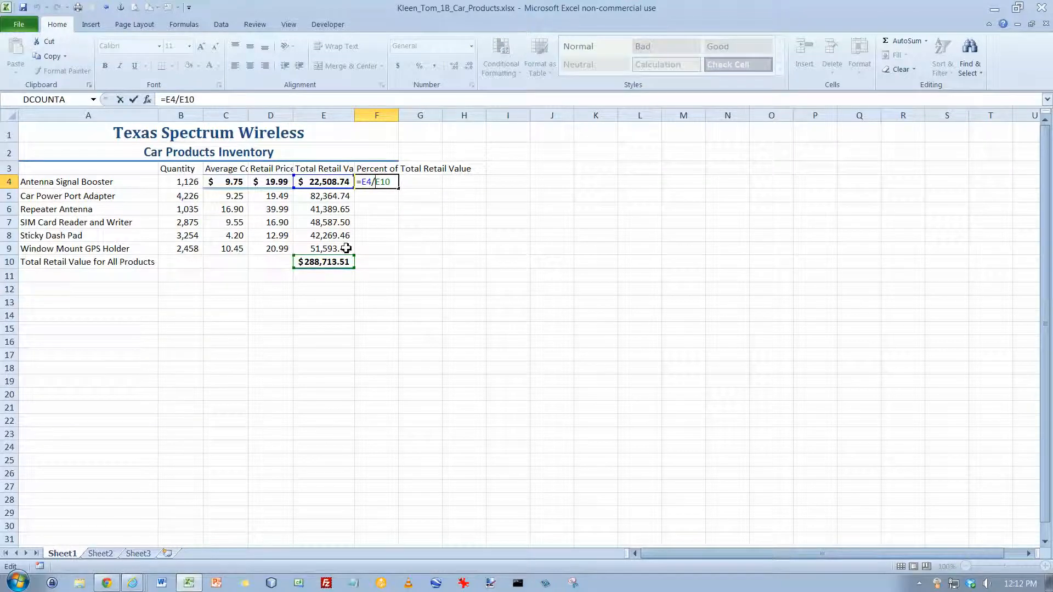
{"action": "key", "text": "ctrl+Return"}
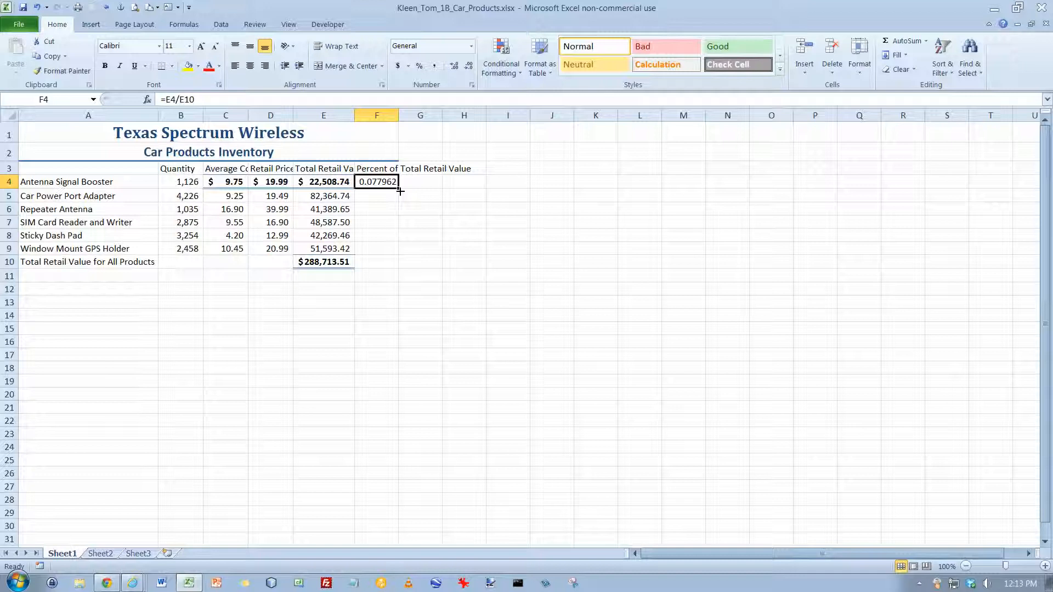
{"action": "left_click_drag", "start_coordinate": [400, 191], "coordinate": [392, 256]}
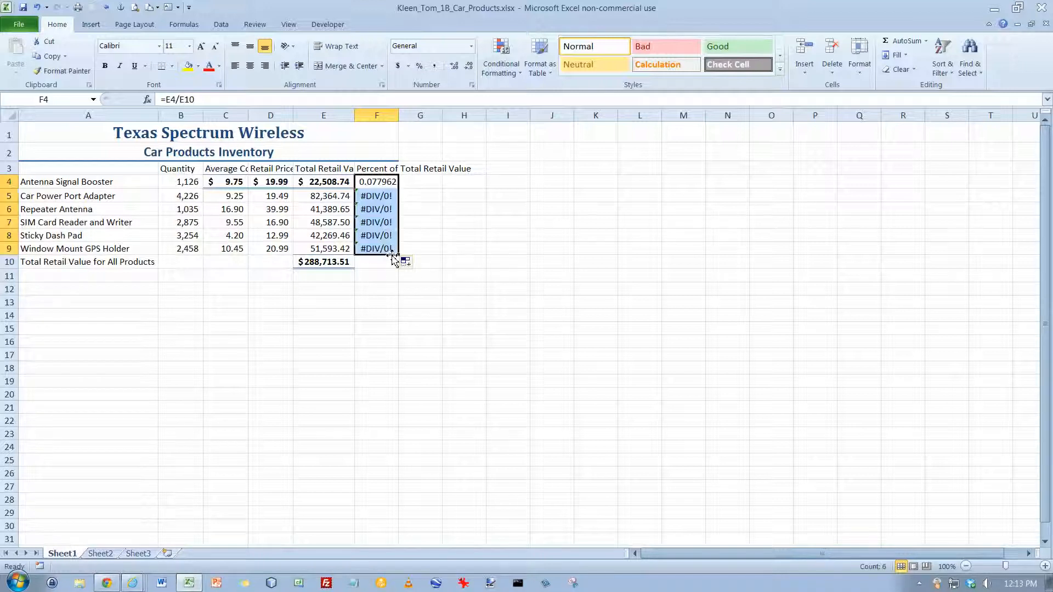
- Examine the cell references used by the percent formulas in F4, F5 and F6
{"action": "left_click", "coordinate": [378, 198]}
{"action": "double_click", "coordinate": [377, 198]}
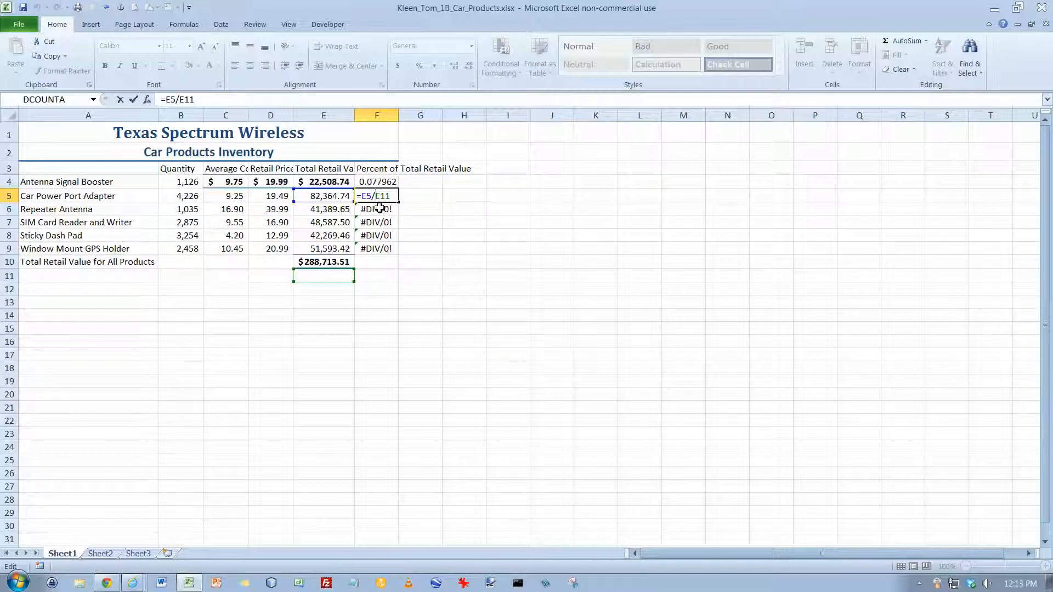
{"action": "key", "text": "Escape"}
{"action": "left_click", "coordinate": [375, 182]}
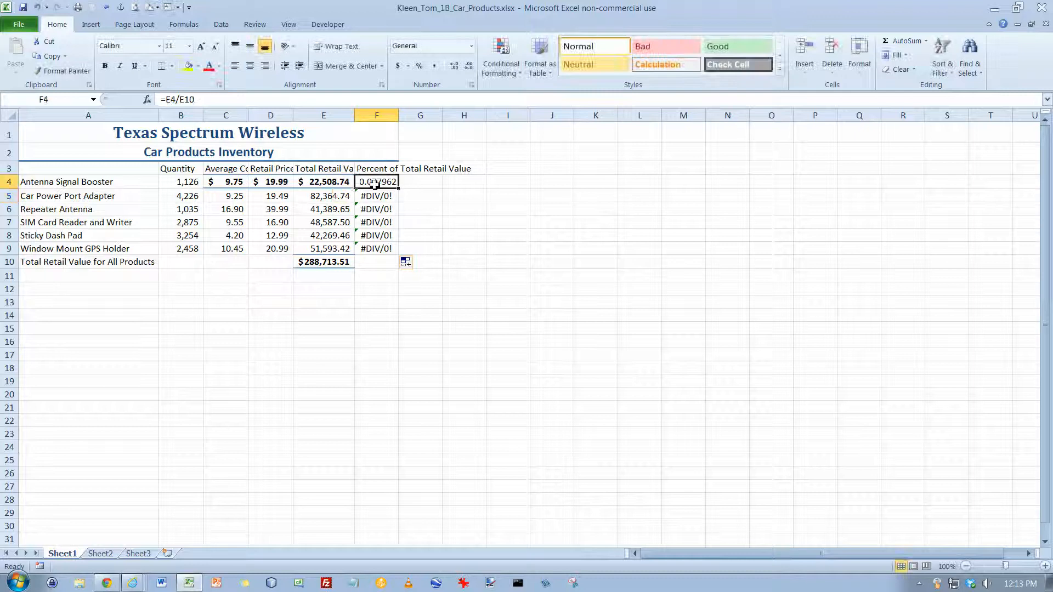
{"action": "double_click", "coordinate": [375, 182]}
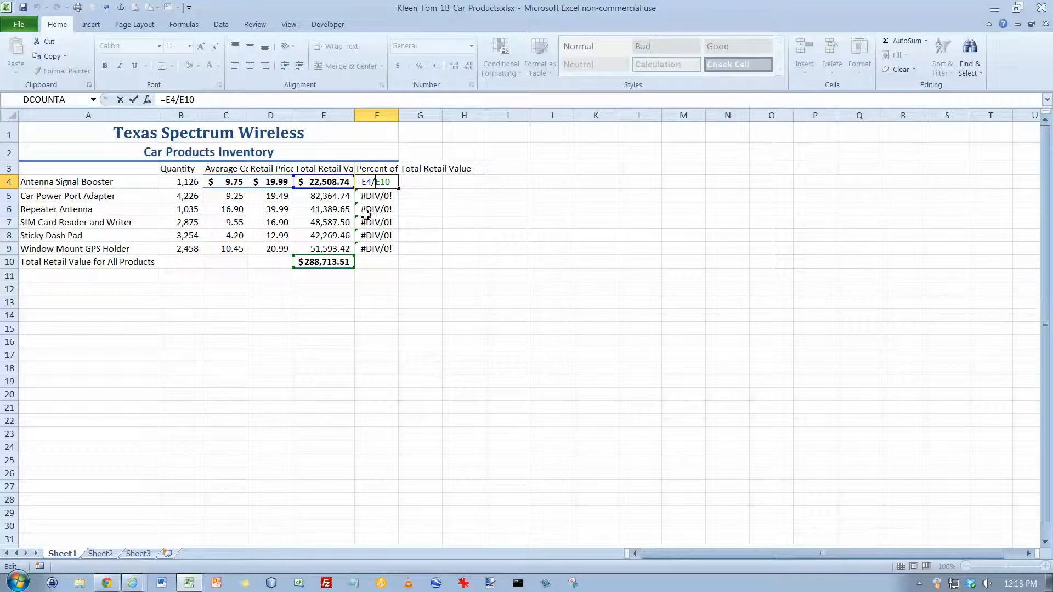
{"action": "key", "text": "ctrl+Return"}
{"action": "double_click", "coordinate": [379, 197]}
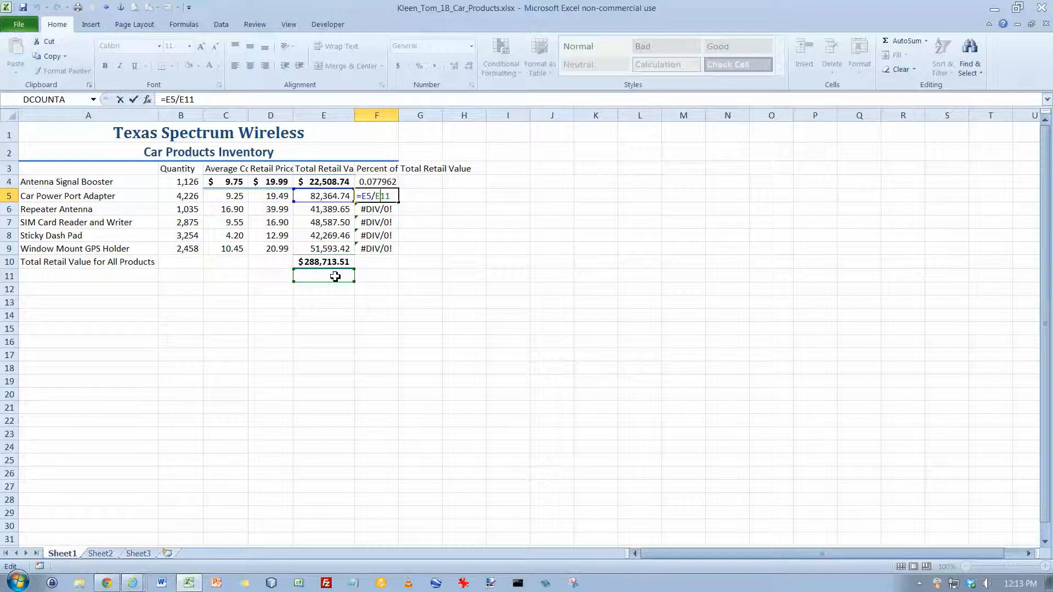
{"action": "key", "text": "Return"}
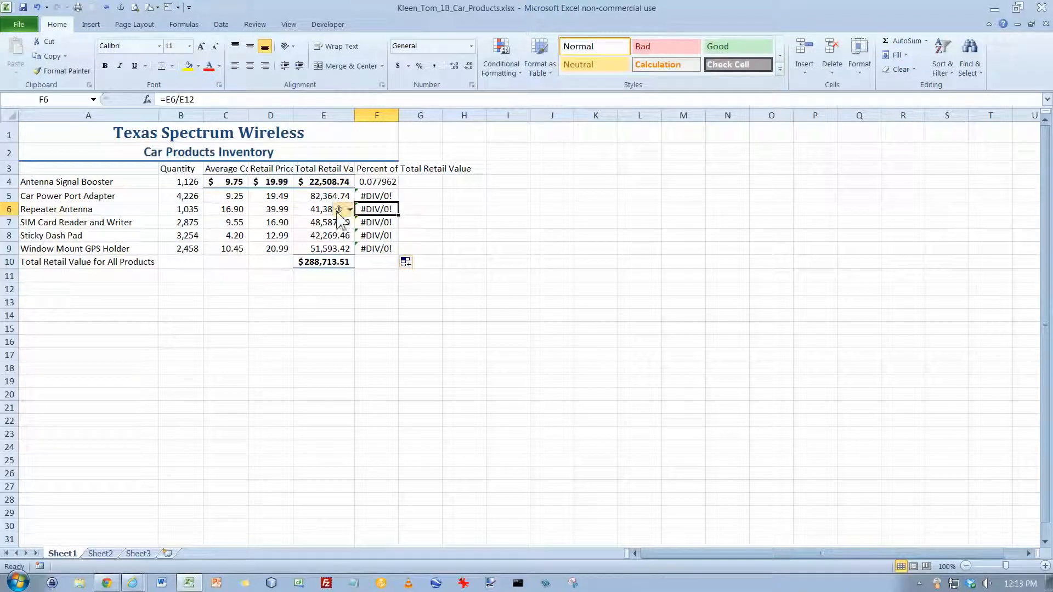
{"action": "double_click", "coordinate": [379, 208]}
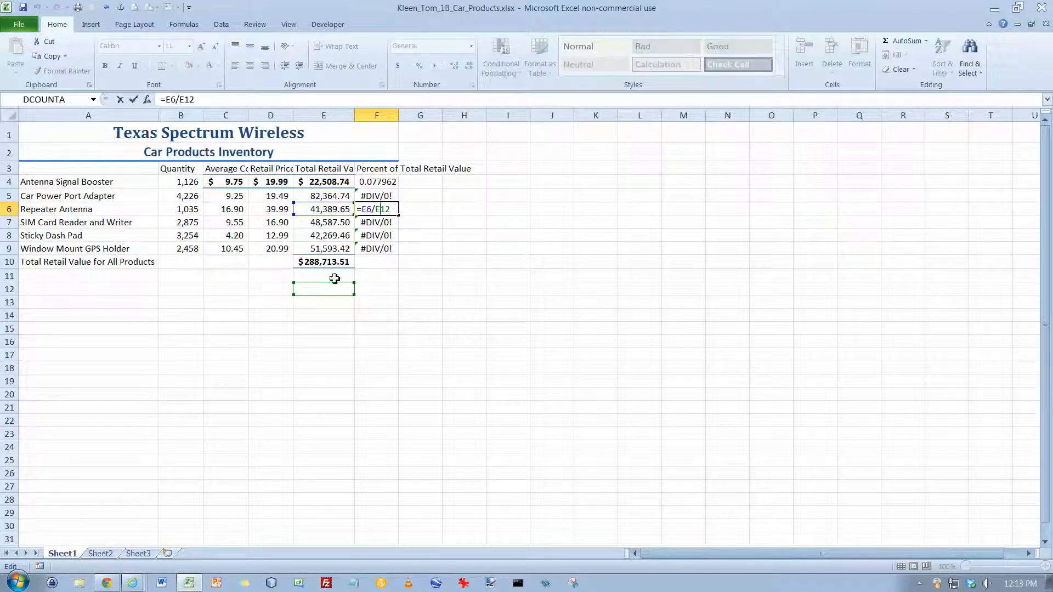
{"action": "key", "text": "Escape"}
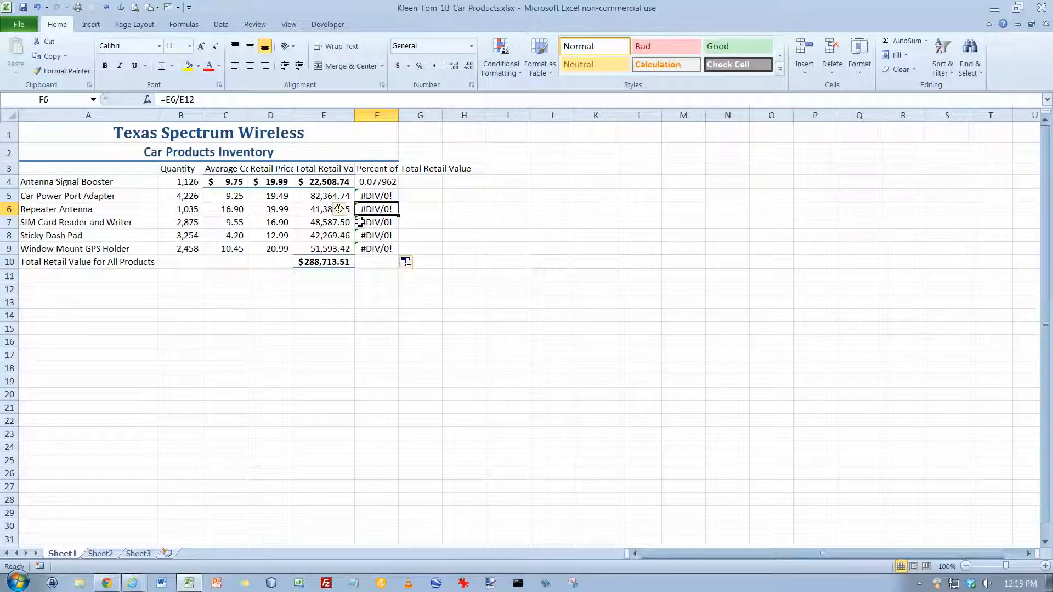
- Make the E10 reference in F4 absolute so the formula reads =E4/$E$10, and copy it down through F9
{"action": "left_click", "coordinate": [377, 182]}
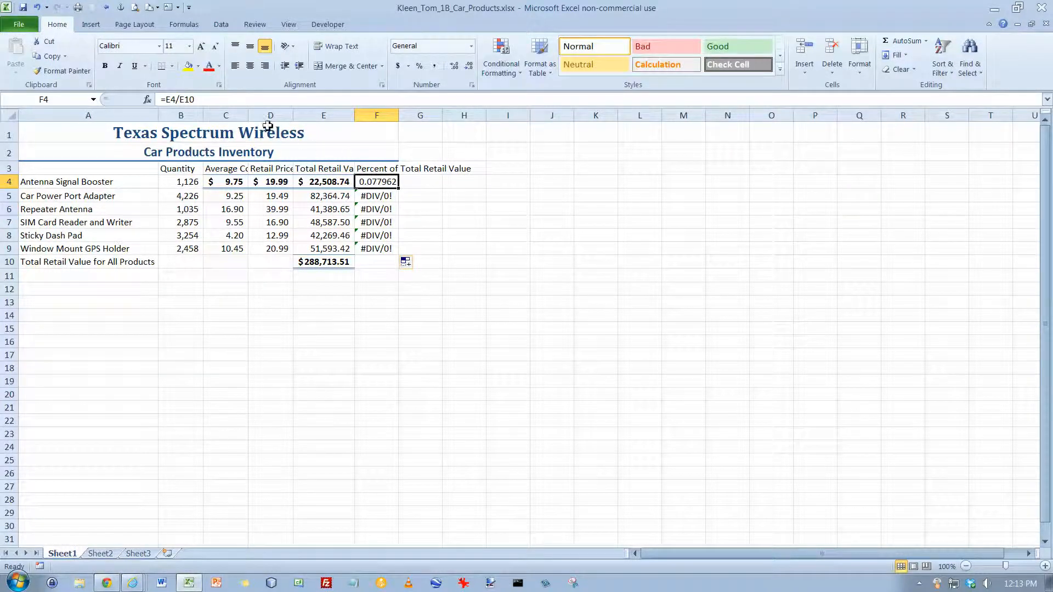
{"action": "double_click", "coordinate": [383, 182]}
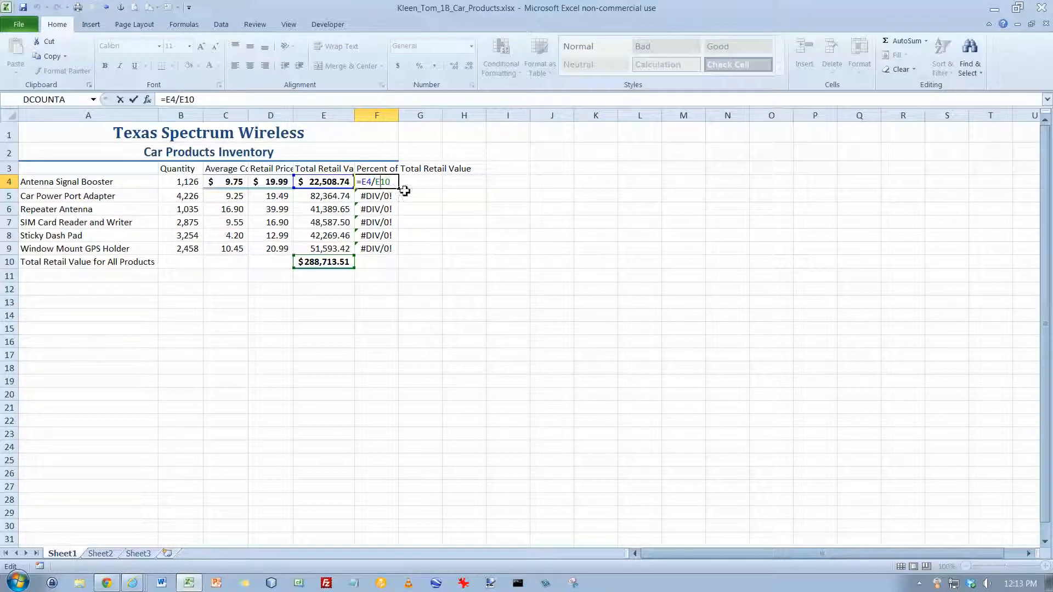
{"action": "key", "text": "F4"}
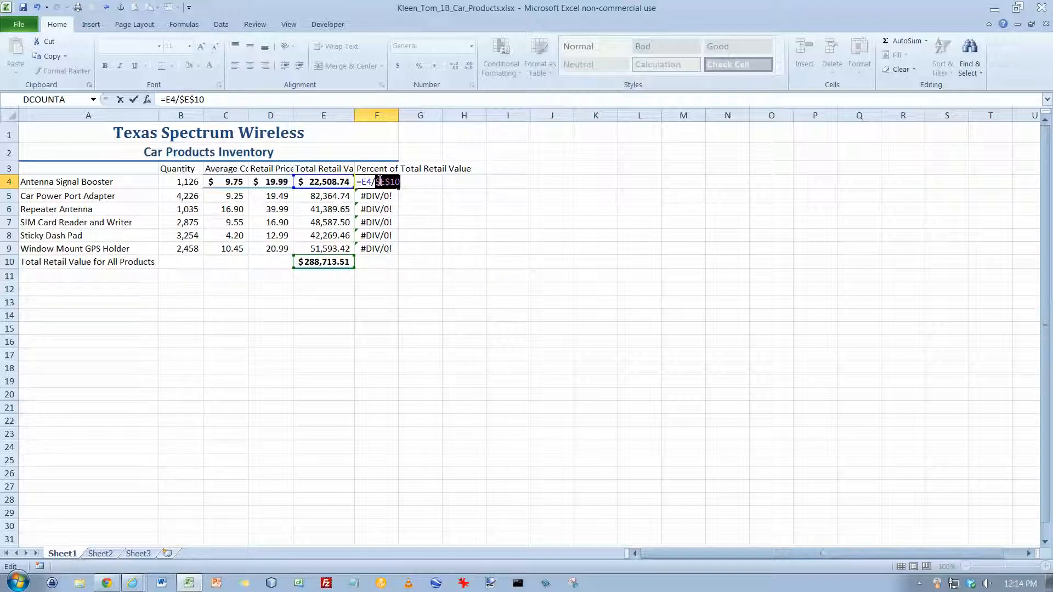
{"action": "left_click", "coordinate": [424, 182]}
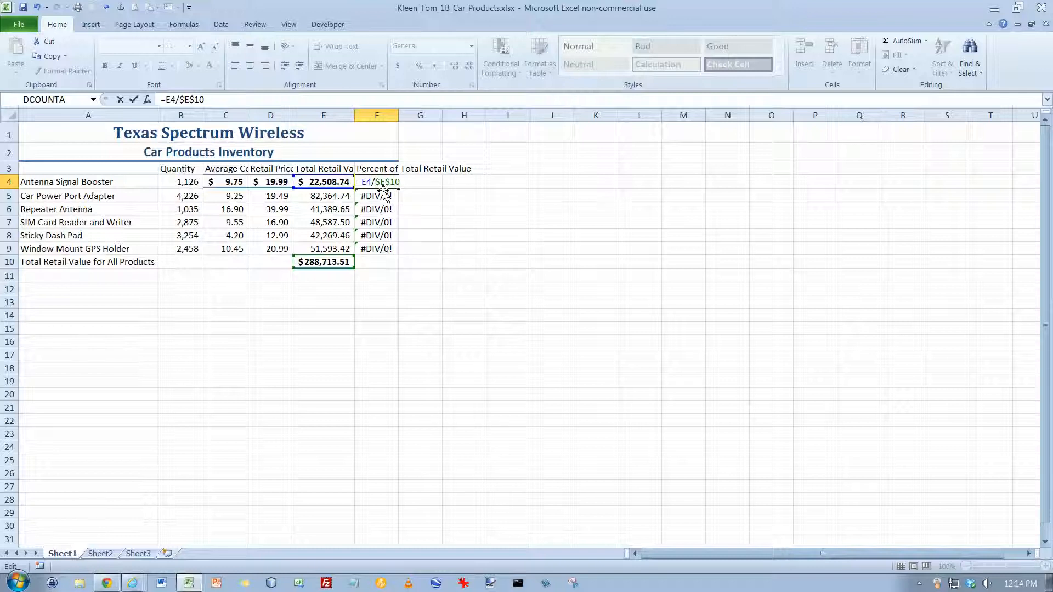
{"action": "left_click", "coordinate": [376, 182]}
{"action": "key", "text": "Return"}
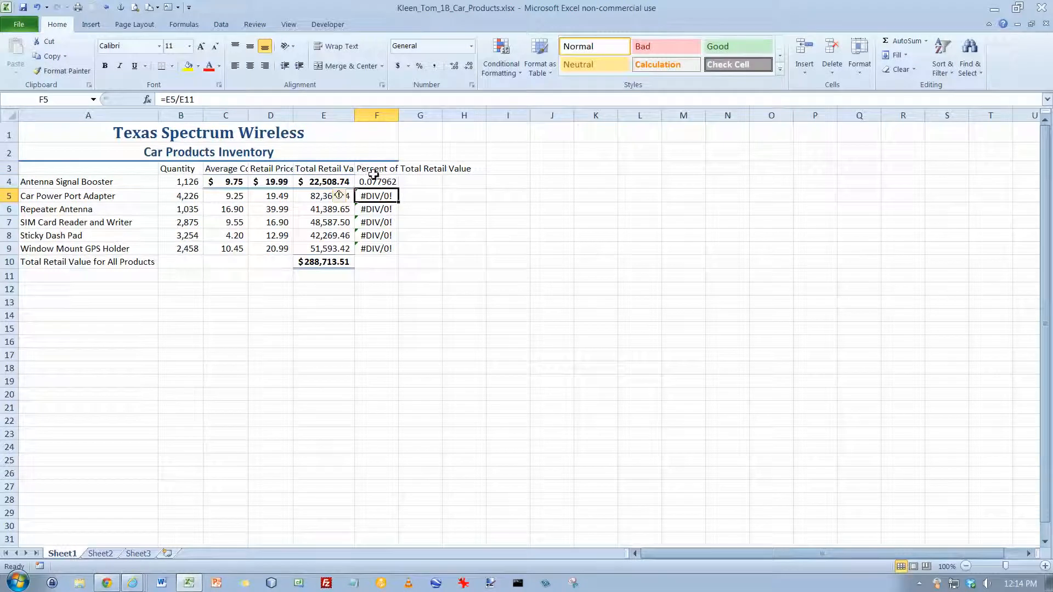
{"action": "left_click", "coordinate": [378, 182]}
{"action": "left_click_drag", "start_coordinate": [399, 190], "coordinate": [396, 254]}
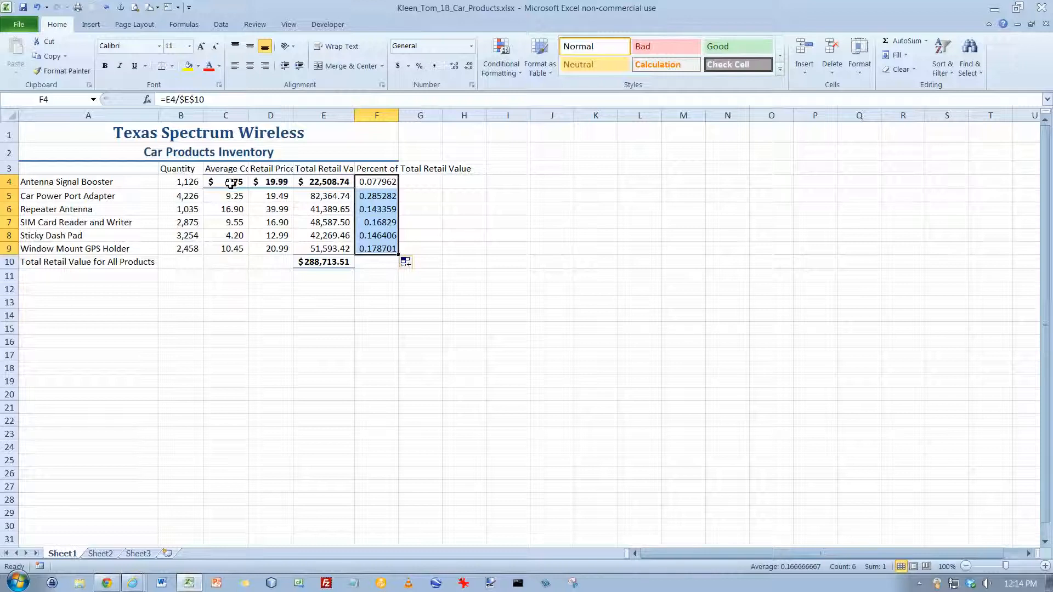
- Remove all borders from the Antenna Signal Booster's cost, price and total retail value cells C4:E4
{"action": "left_click_drag", "start_coordinate": [228, 182], "coordinate": [308, 182]}
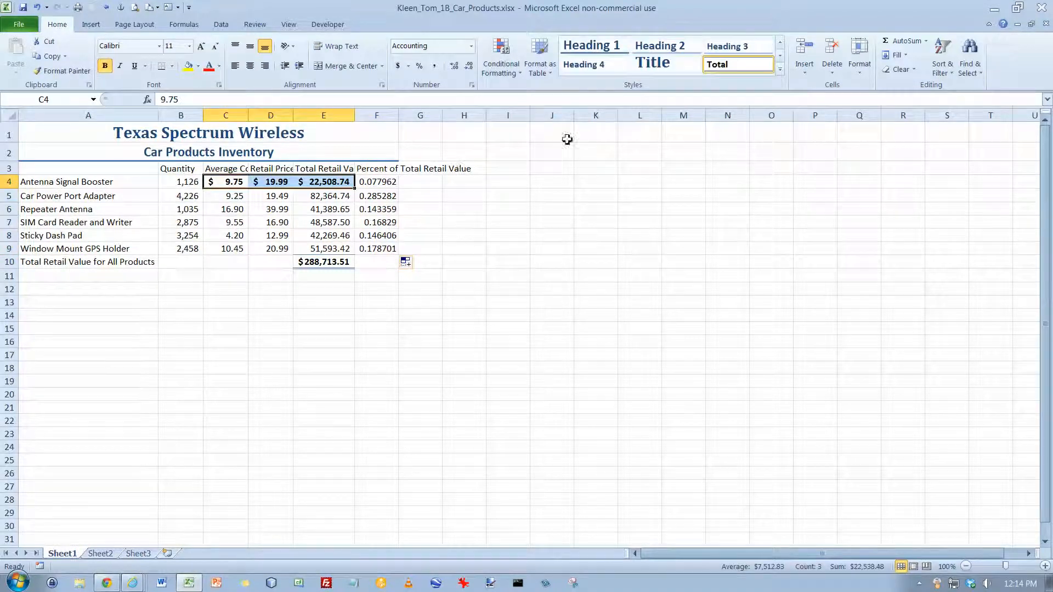
{"action": "left_click", "coordinate": [744, 67]}
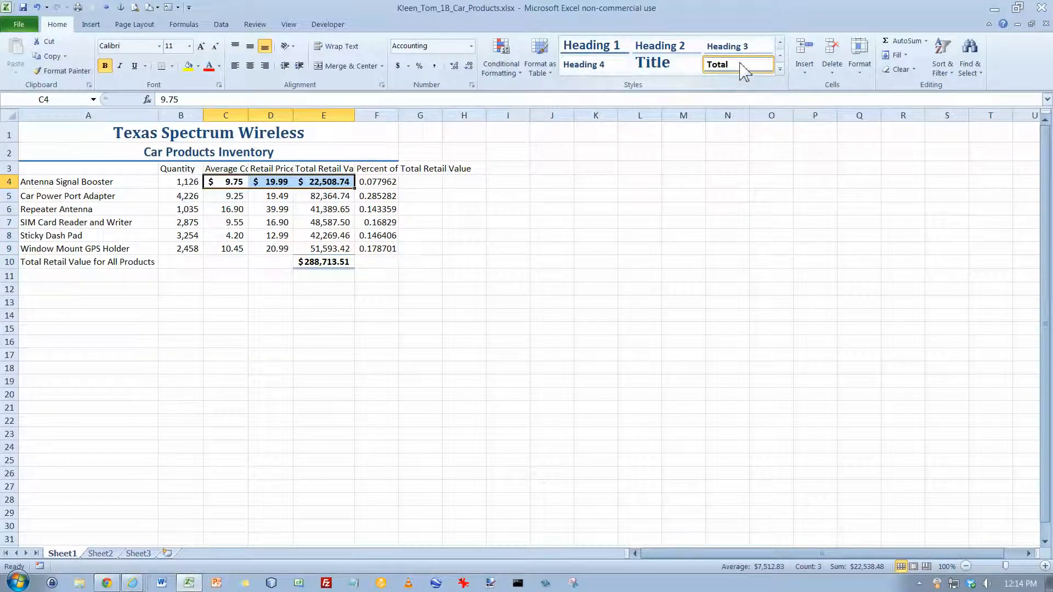
{"action": "left_click", "coordinate": [515, 181]}
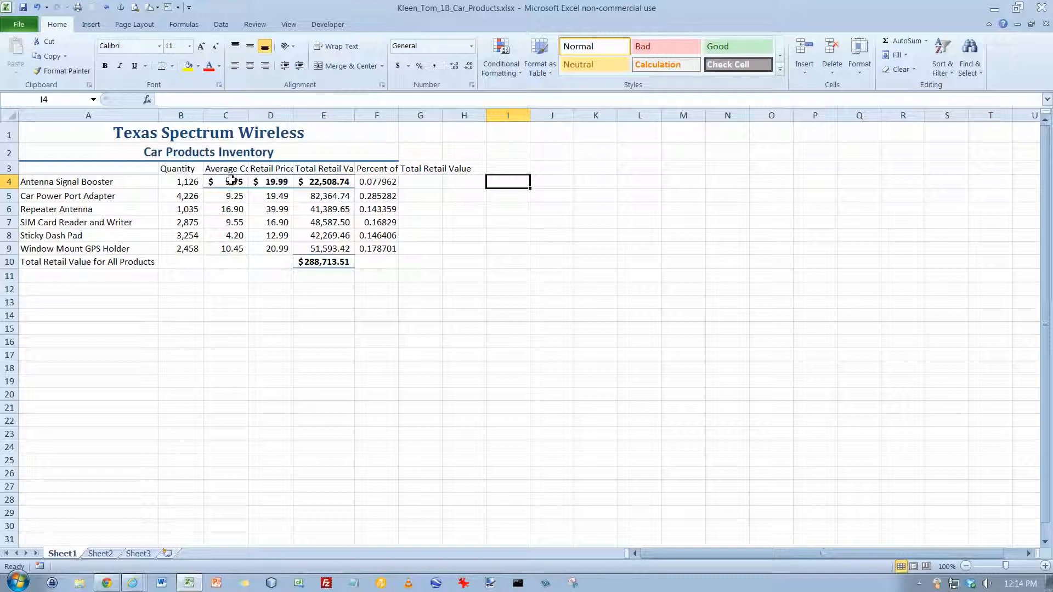
{"action": "left_click_drag", "start_coordinate": [231, 181], "coordinate": [308, 182]}
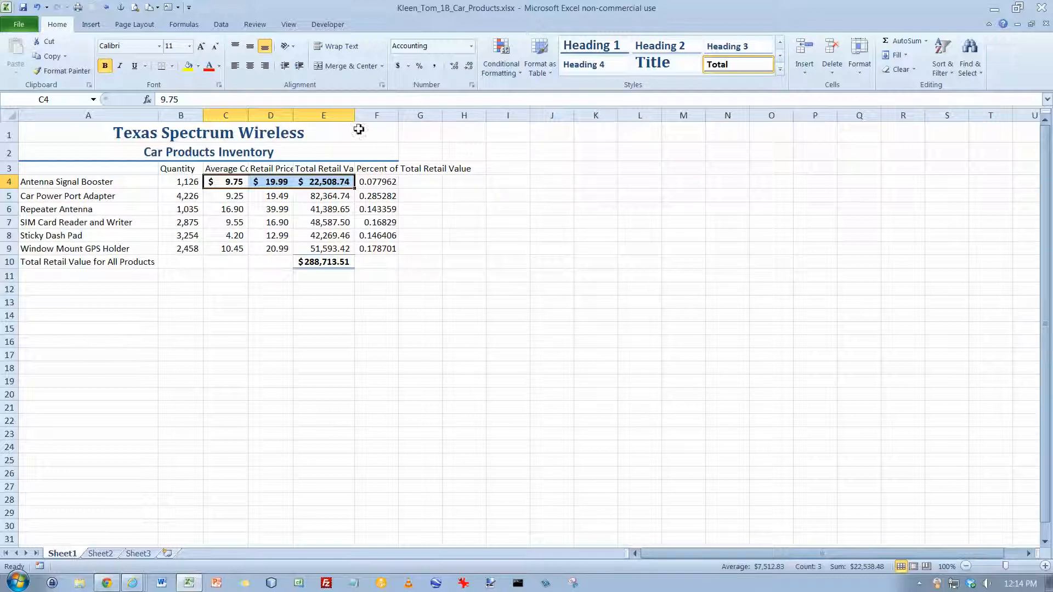
{"action": "left_click", "coordinate": [173, 67]}
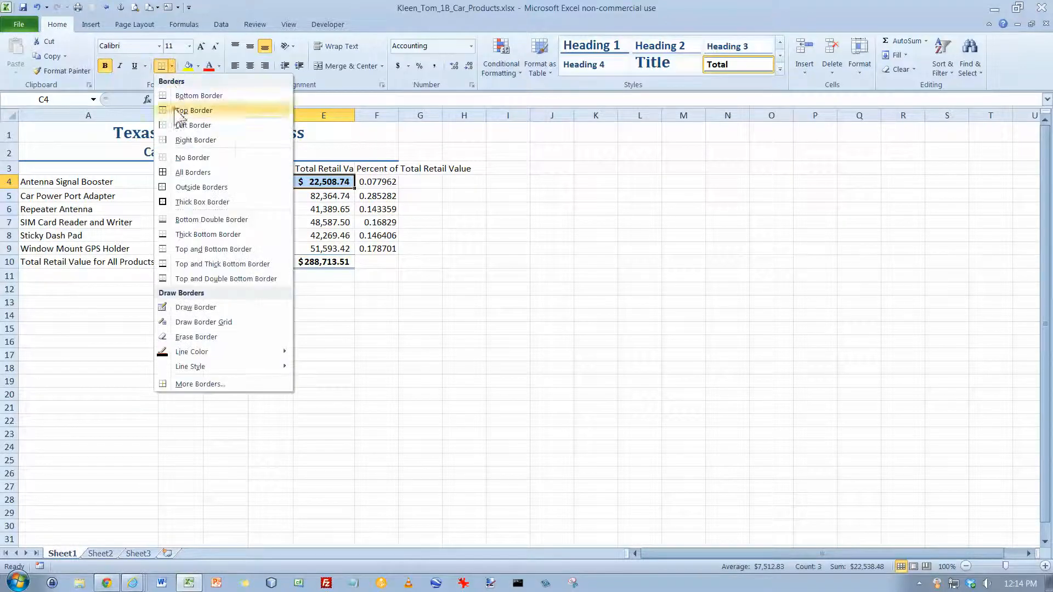
{"action": "left_click", "coordinate": [209, 160]}
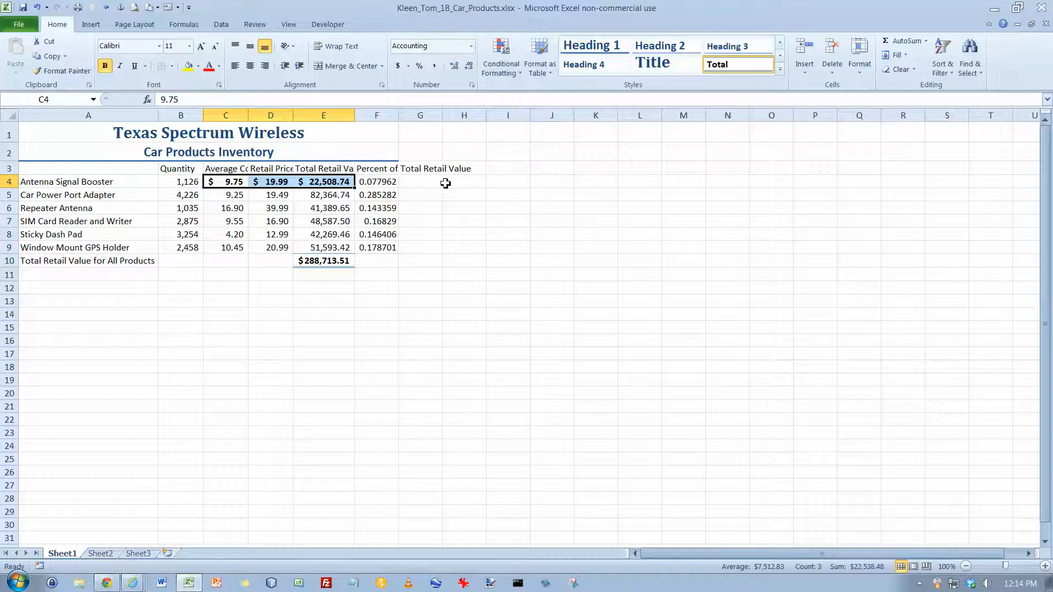
{"action": "left_click", "coordinate": [469, 183]}
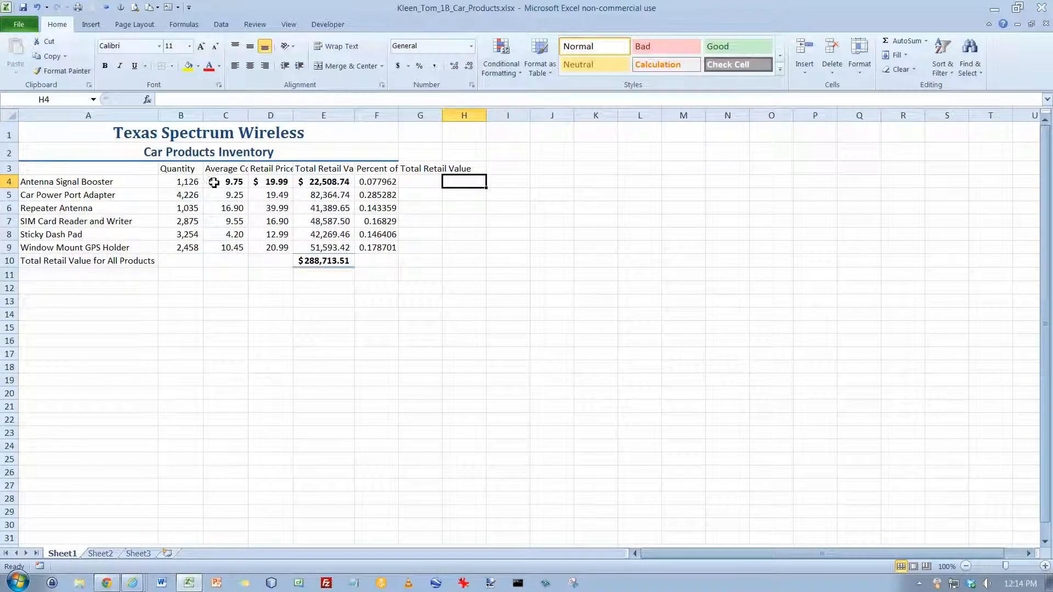
{"action": "left_click_drag", "start_coordinate": [215, 182], "coordinate": [313, 186]}
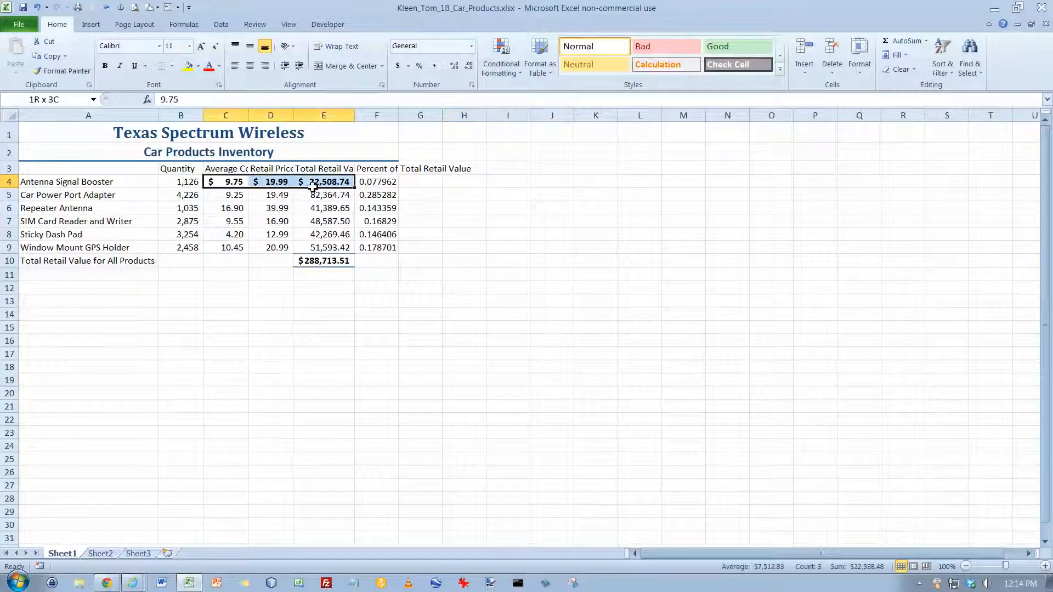
{"action": "left_click", "coordinate": [312, 261]}
- Check the cell references in the copied percent formulas from F4 through F8
{"action": "left_click", "coordinate": [372, 183]}
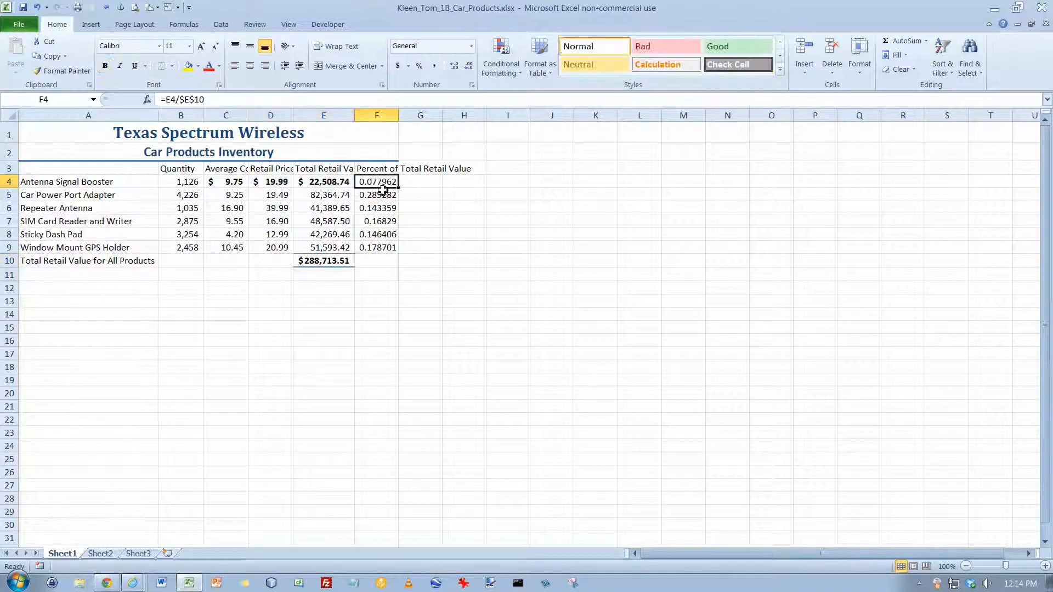
{"action": "double_click", "coordinate": [384, 197]}
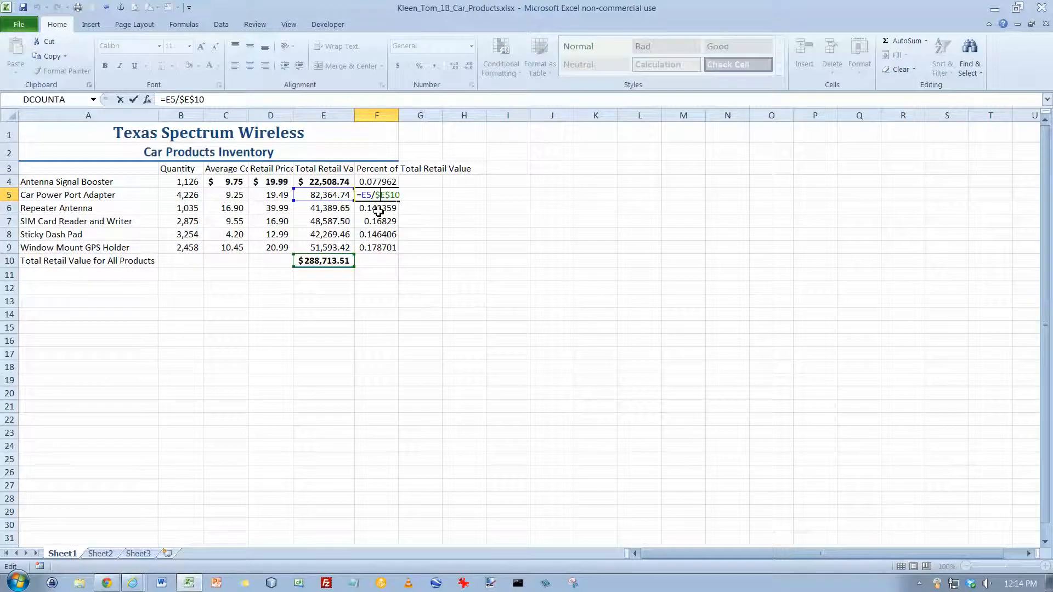
{"action": "key", "text": "Escape"}
{"action": "double_click", "coordinate": [378, 210]}
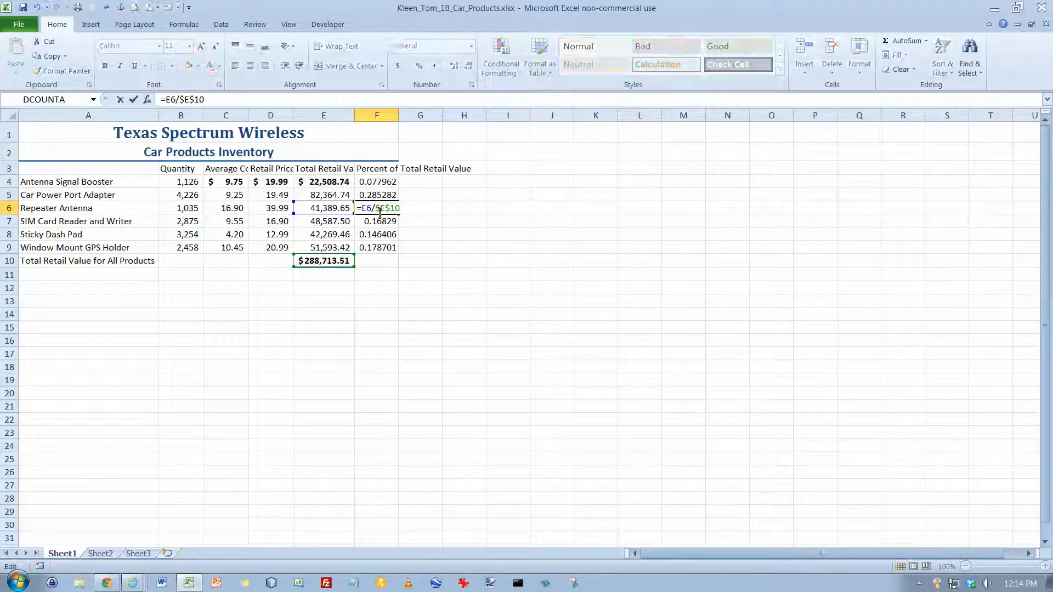
{"action": "key", "text": "Escape"}
{"action": "double_click", "coordinate": [378, 219]}
{"action": "key", "text": "Escape"}
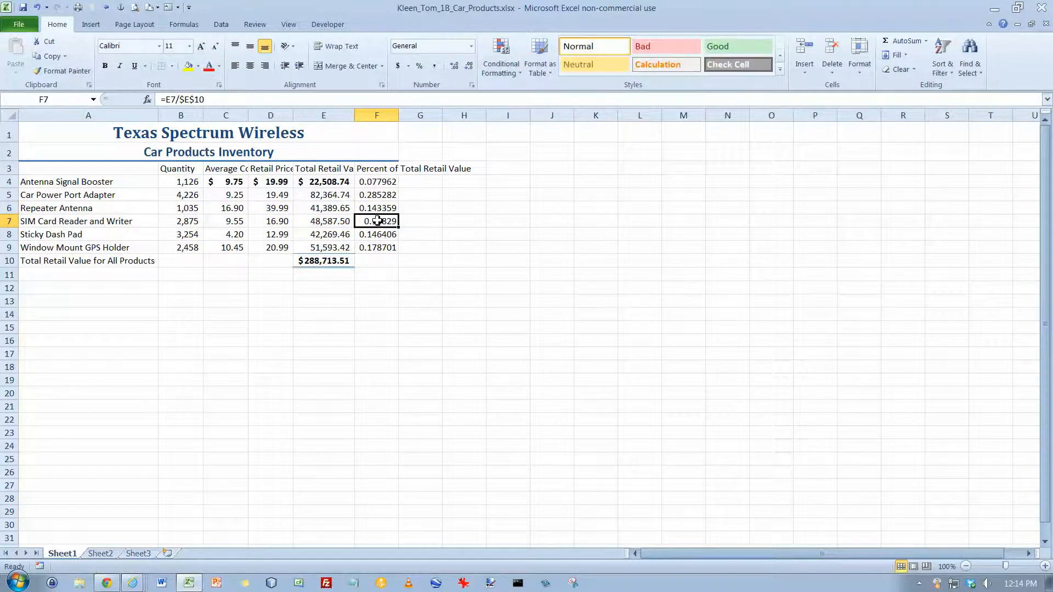
{"action": "double_click", "coordinate": [379, 236]}
{"action": "key", "text": "Escape"}
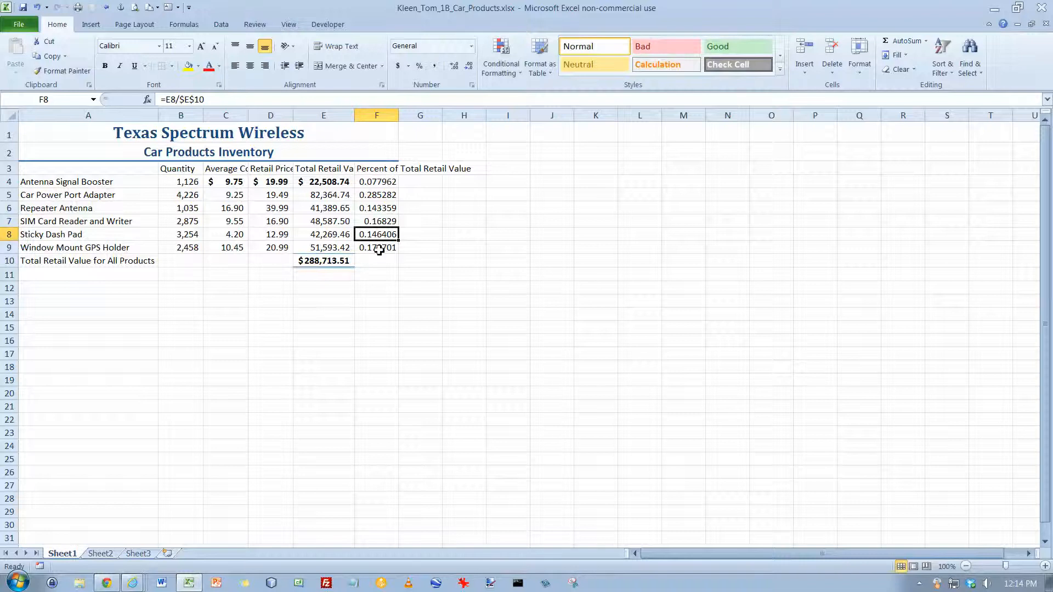